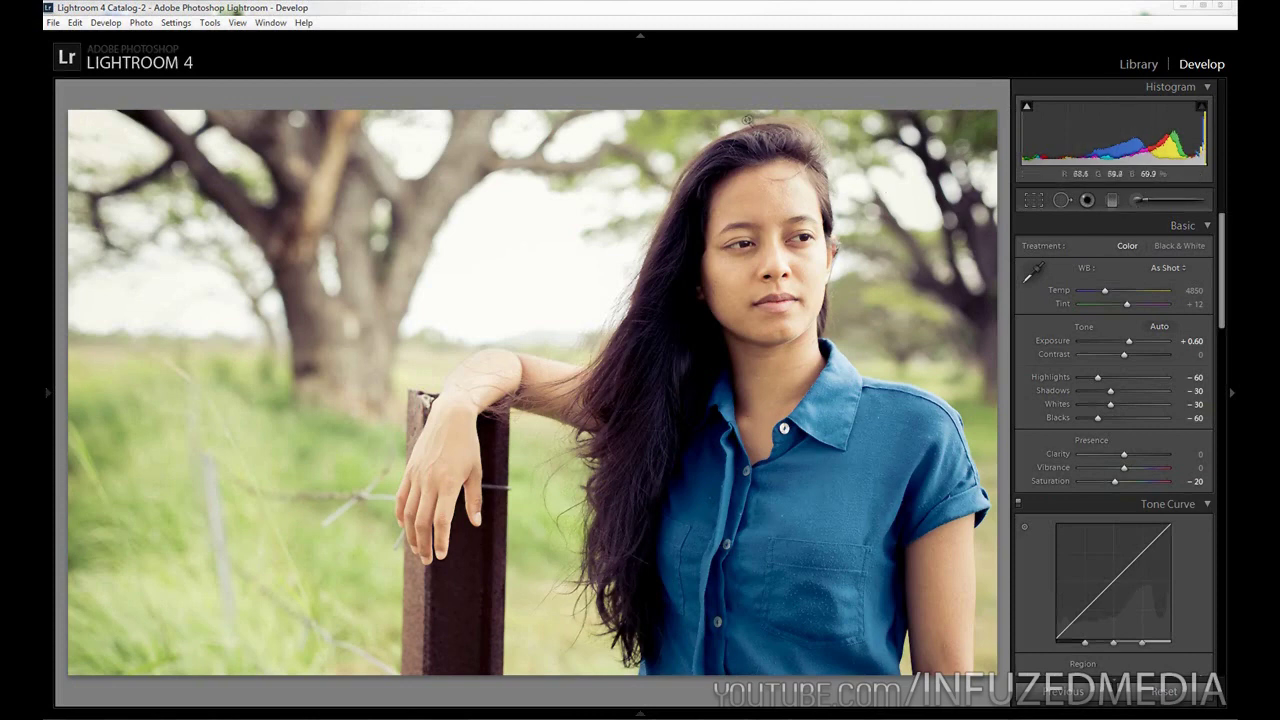
Compare the portrait with its unedited version, then activate the Adjustment Brush and reset all its effect values to zero.
key("backslash")
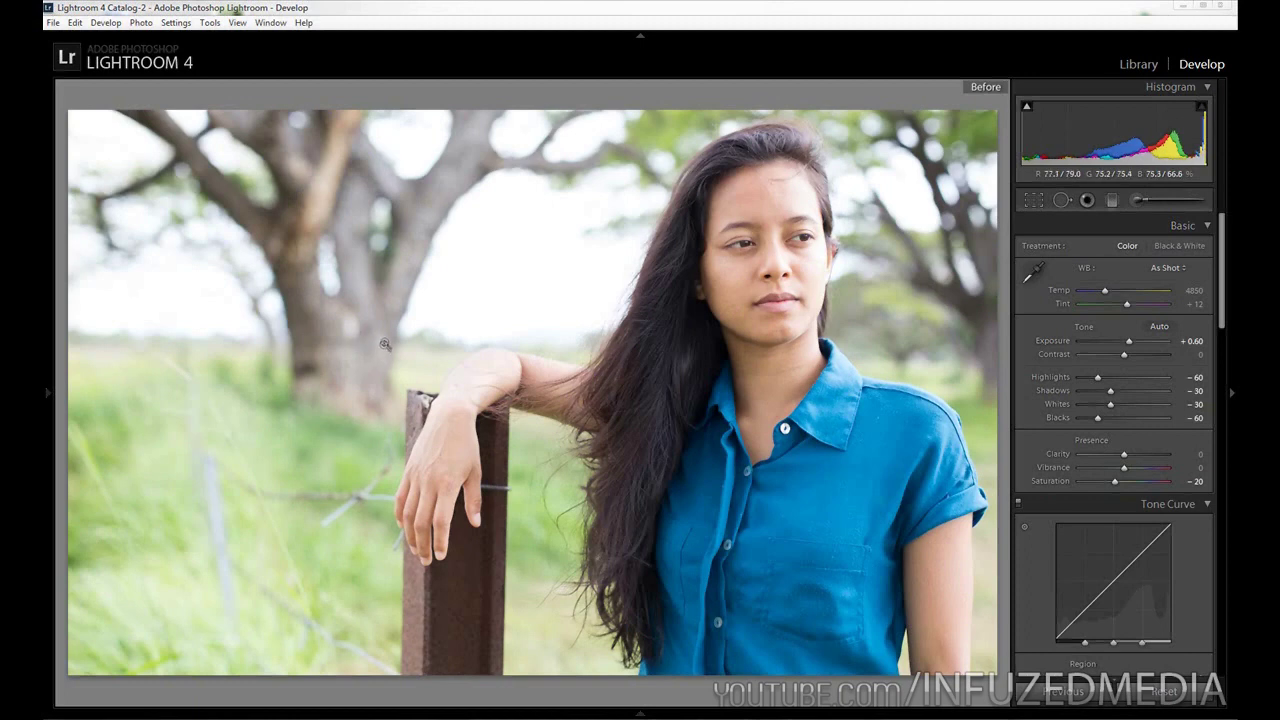
key("backslash")
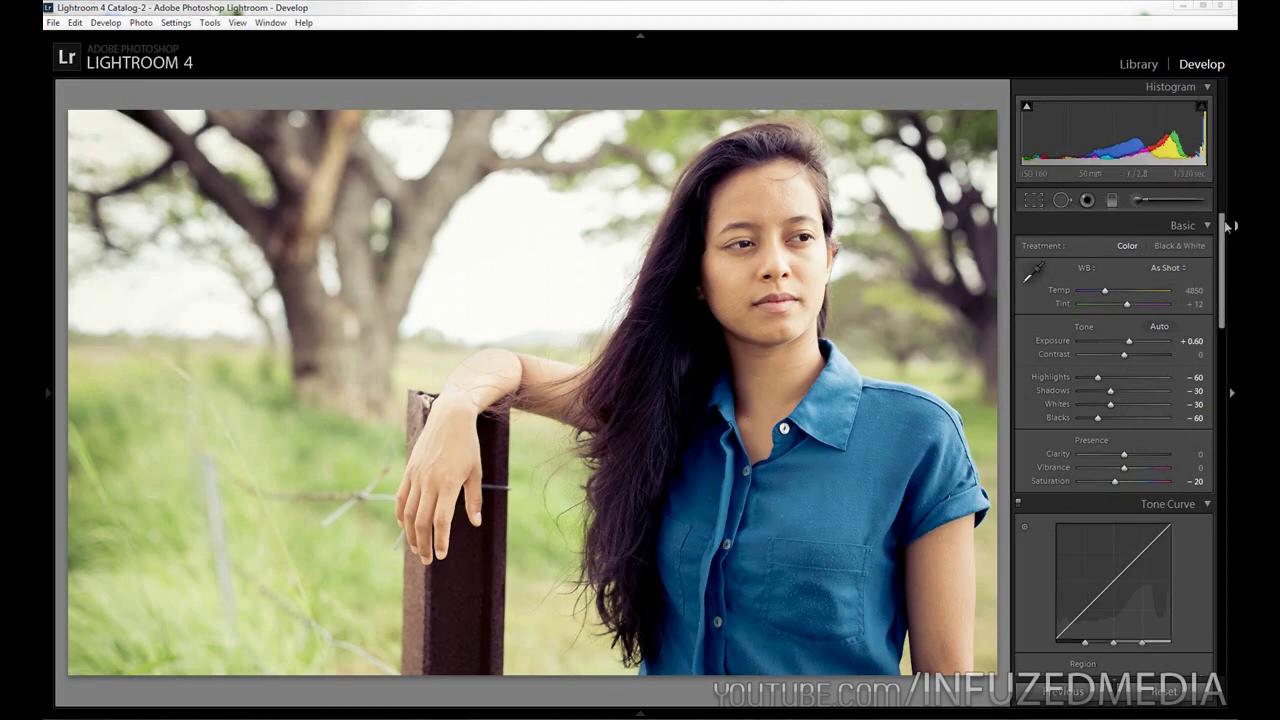
left_click(1141, 199)
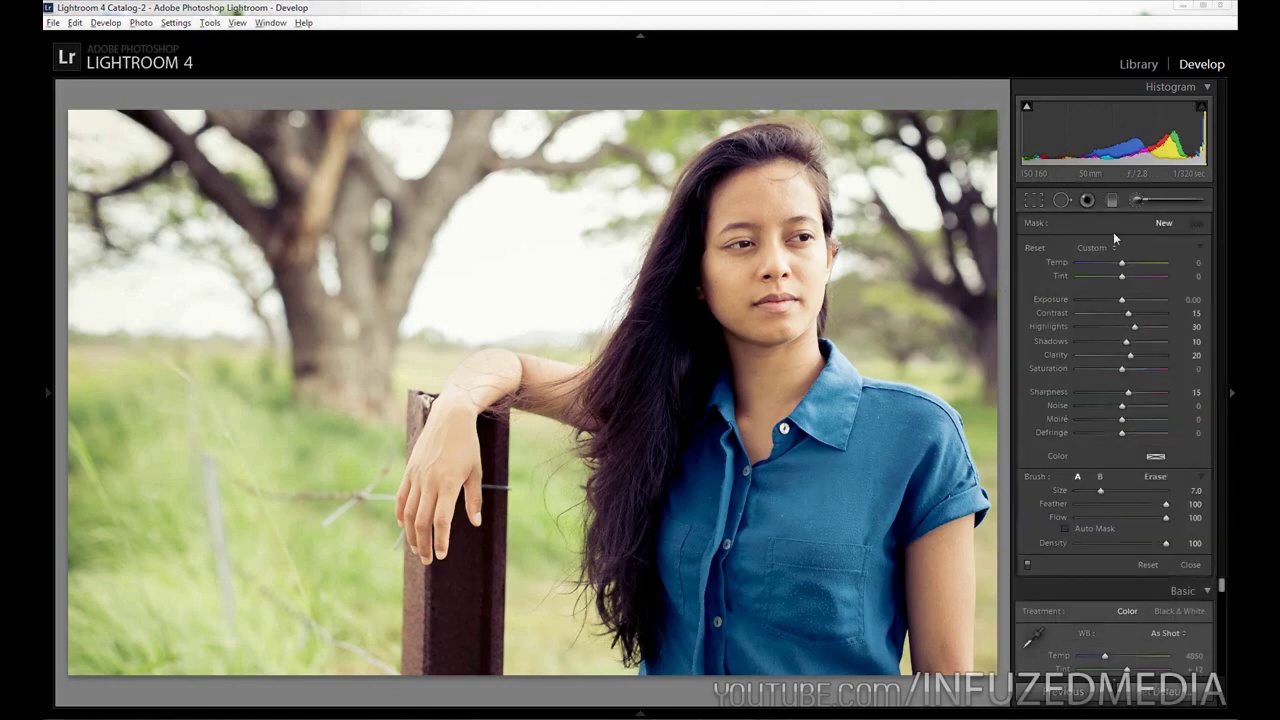
left_click(1035, 248, "alt")
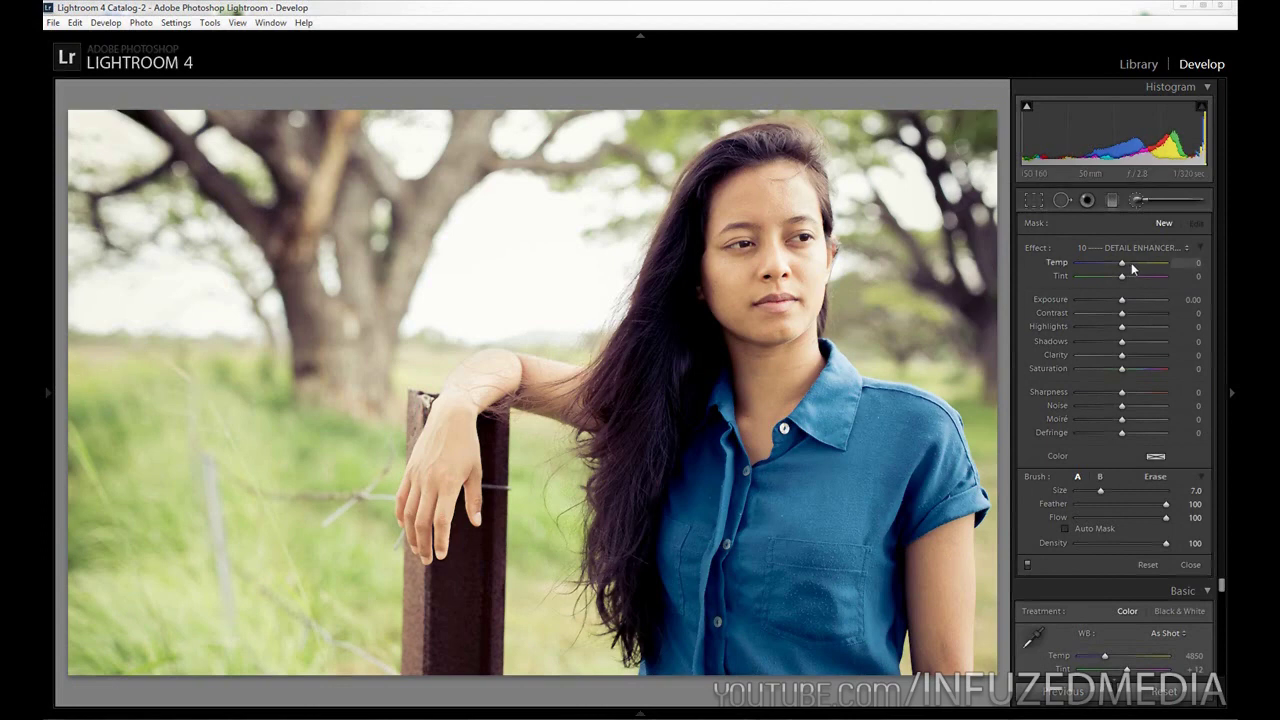
Set the brush effect to Highlights -80, Clarity -25 and Sharpness -20 for skin softening.
left_click(1190, 327)
type("-8")
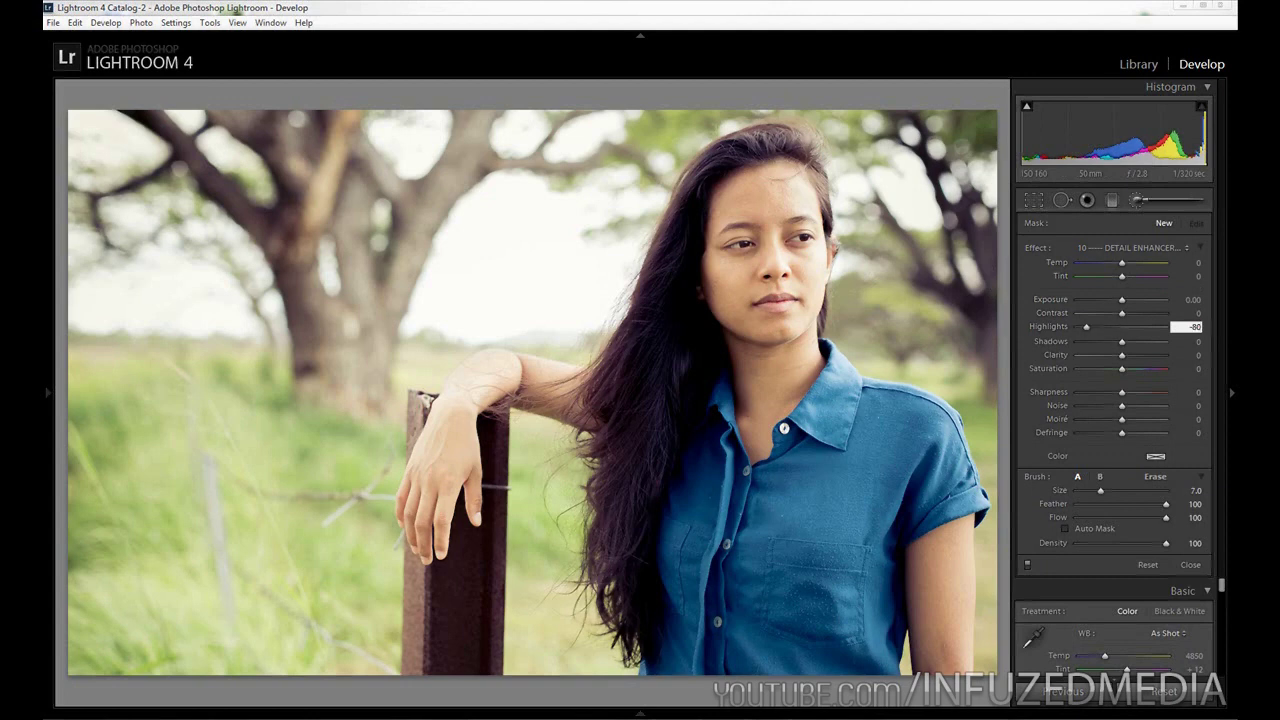
left_click(1195, 355)
type("-25")
left_click(1188, 393)
type("-20")
key("Return")
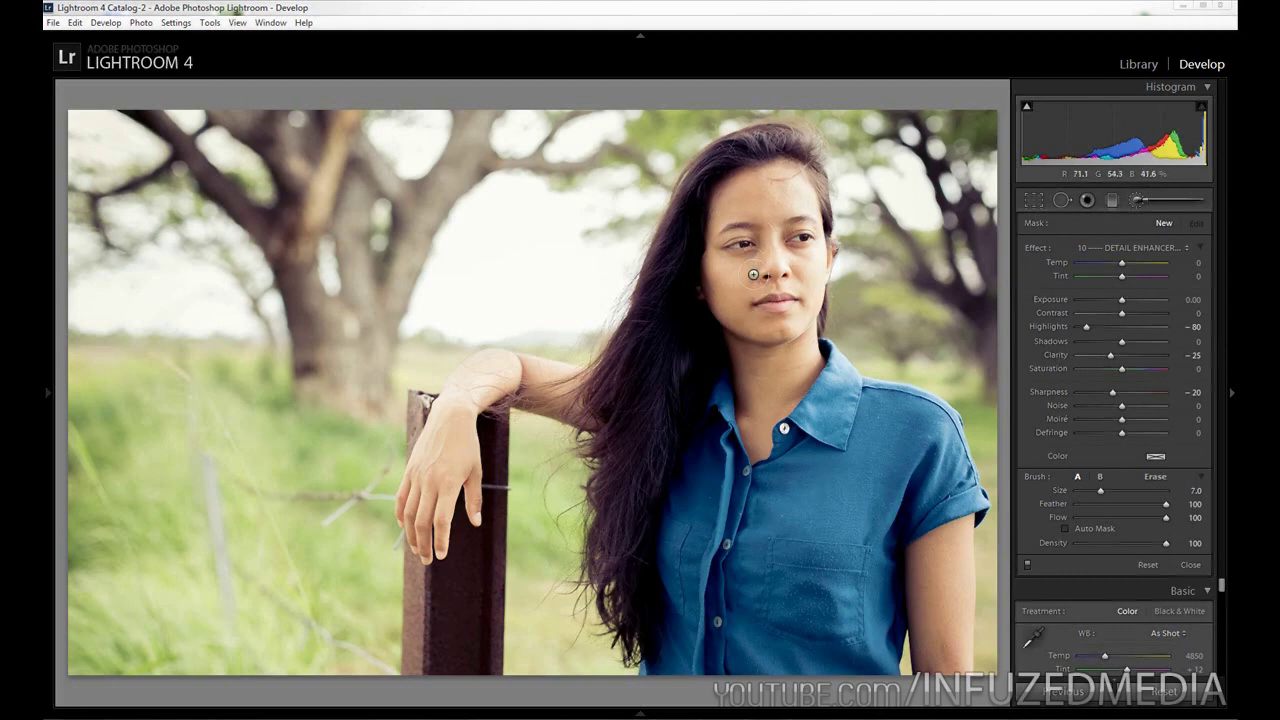
Paint the softening effect over the woman's face, neck, hand and arms with a brush size of 4.0.
scroll(799, 198, "down", 2)
key("bracketright")
key("bracketright")
key("bracketright")
key("bracketleft")
key("bracketleft")
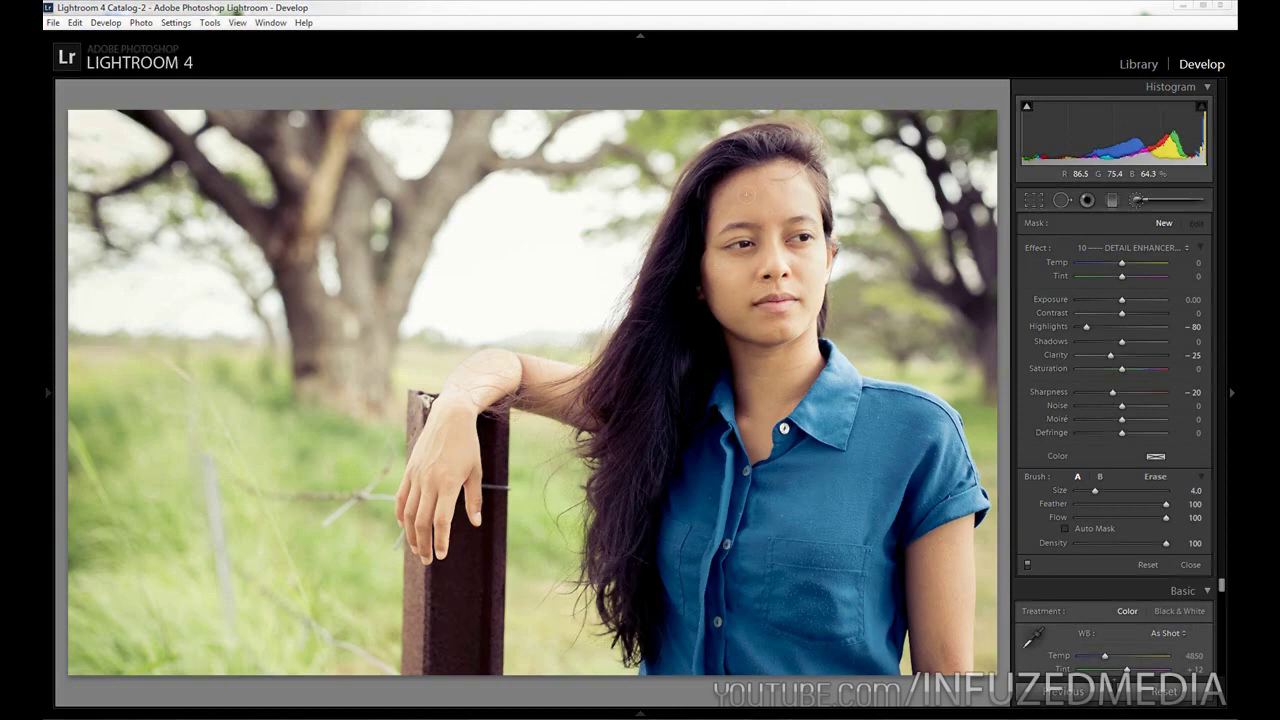
left_click(776, 354)
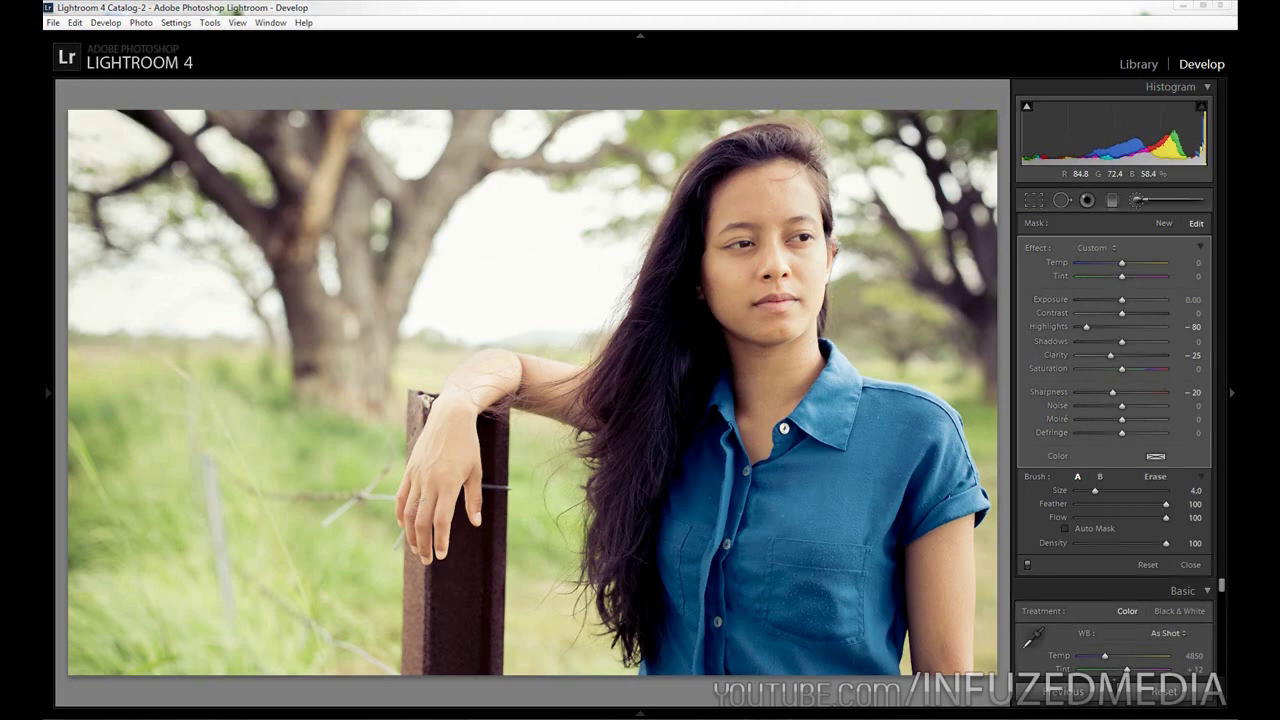
left_click_drag(450, 454, 507, 372)
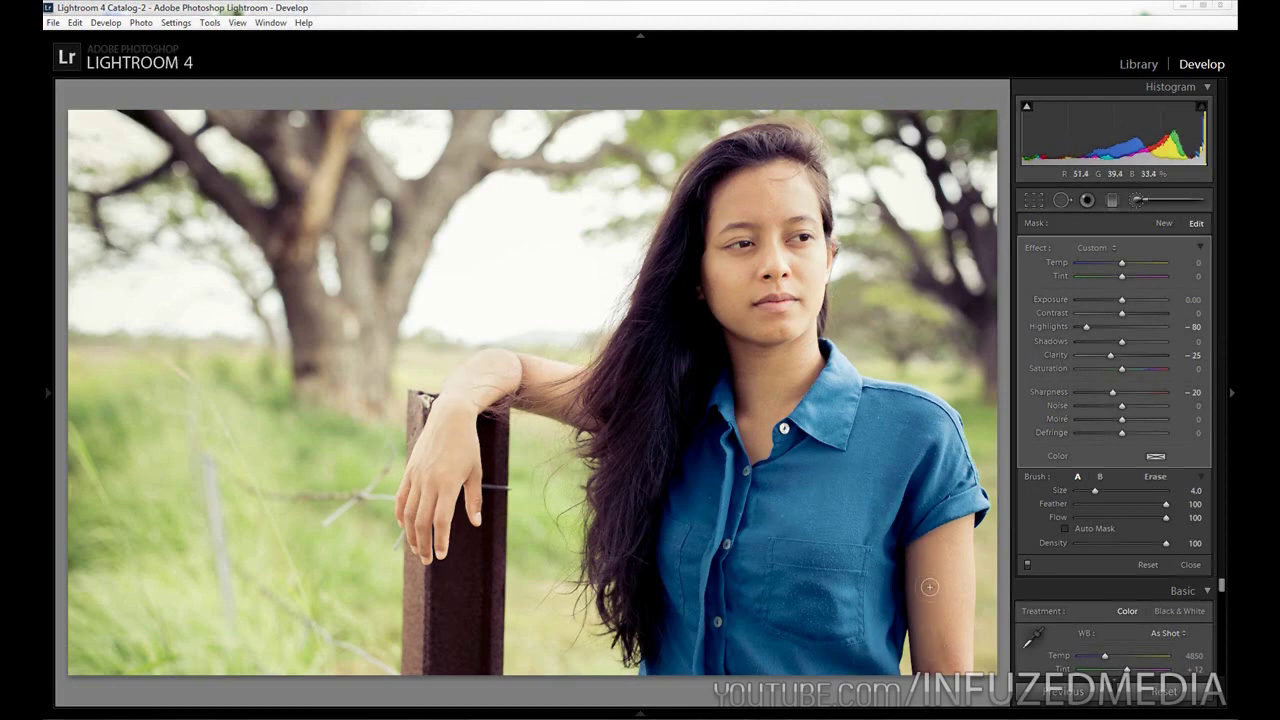
mouse_move(933, 650)
left_mouse_down()
mouse_move(936, 610)
mouse_move(946, 636)
mouse_move(904, 562)
left_mouse_up()
Show the mask overlay and fill in the missed skin areas on the neck and the back of the hand.
key("o")
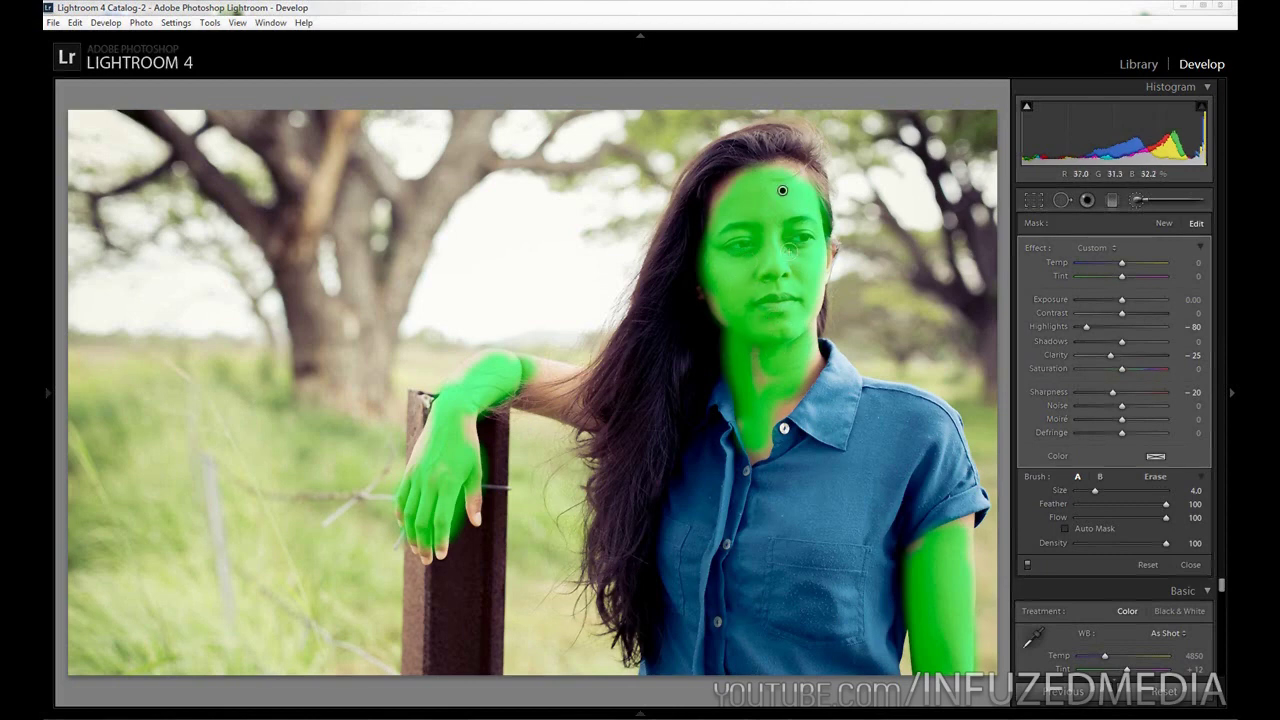
mouse_move(762, 376)
left_mouse_down()
mouse_move(762, 359)
mouse_move(796, 383)
mouse_move(797, 364)
left_mouse_up()
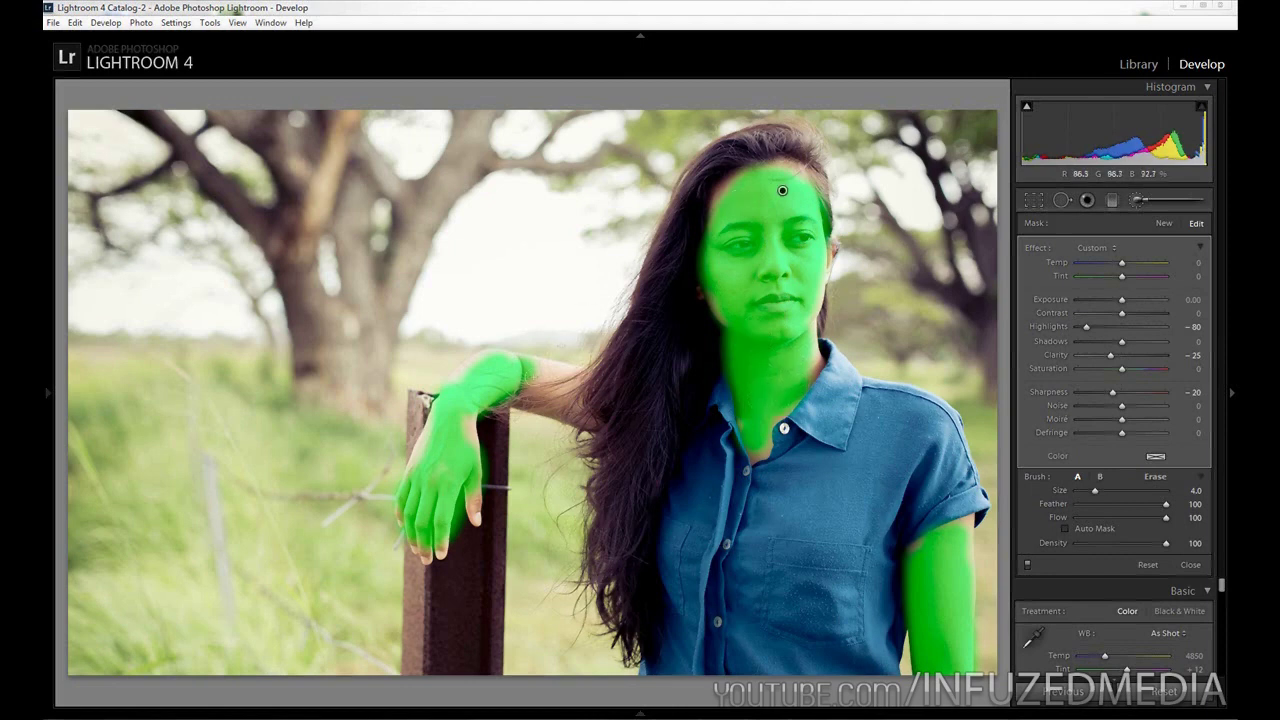
mouse_move(472, 428)
left_mouse_down()
mouse_move(414, 484)
mouse_move(446, 489)
left_mouse_up()
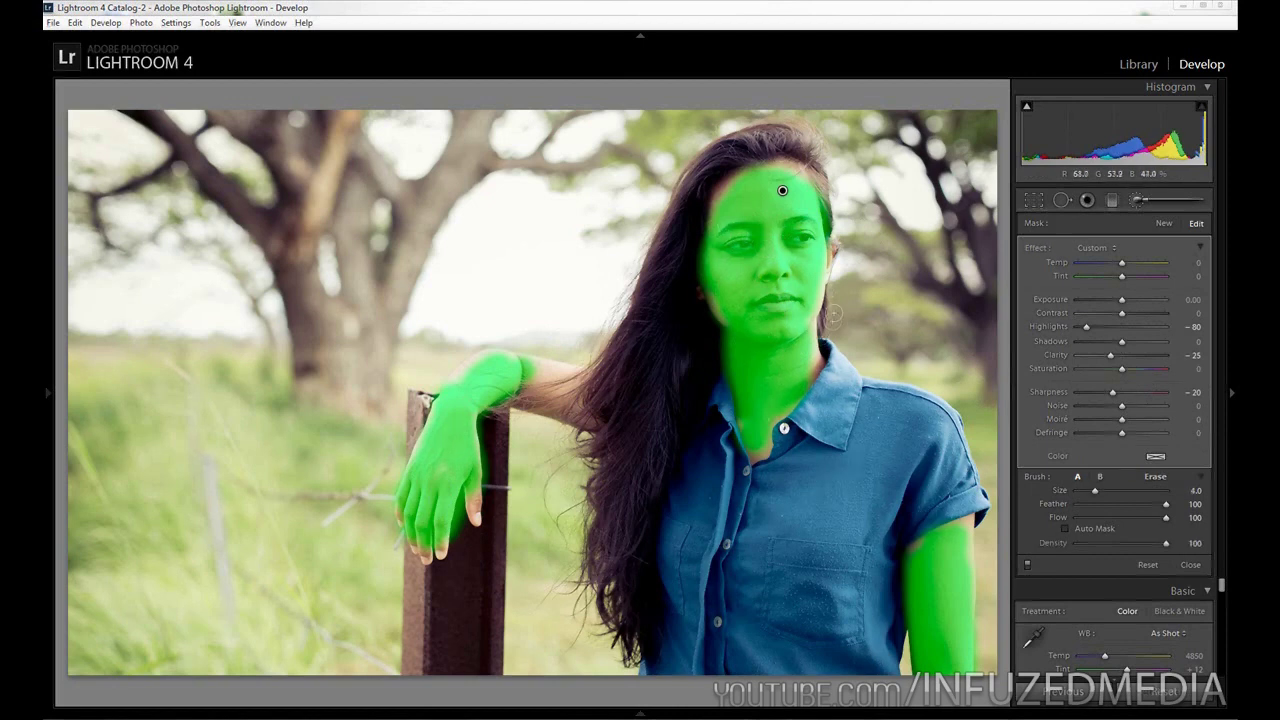
Zoom in on the face, erase the mask spill over the hair beside it and repaint the cheek edge.
key("alt")
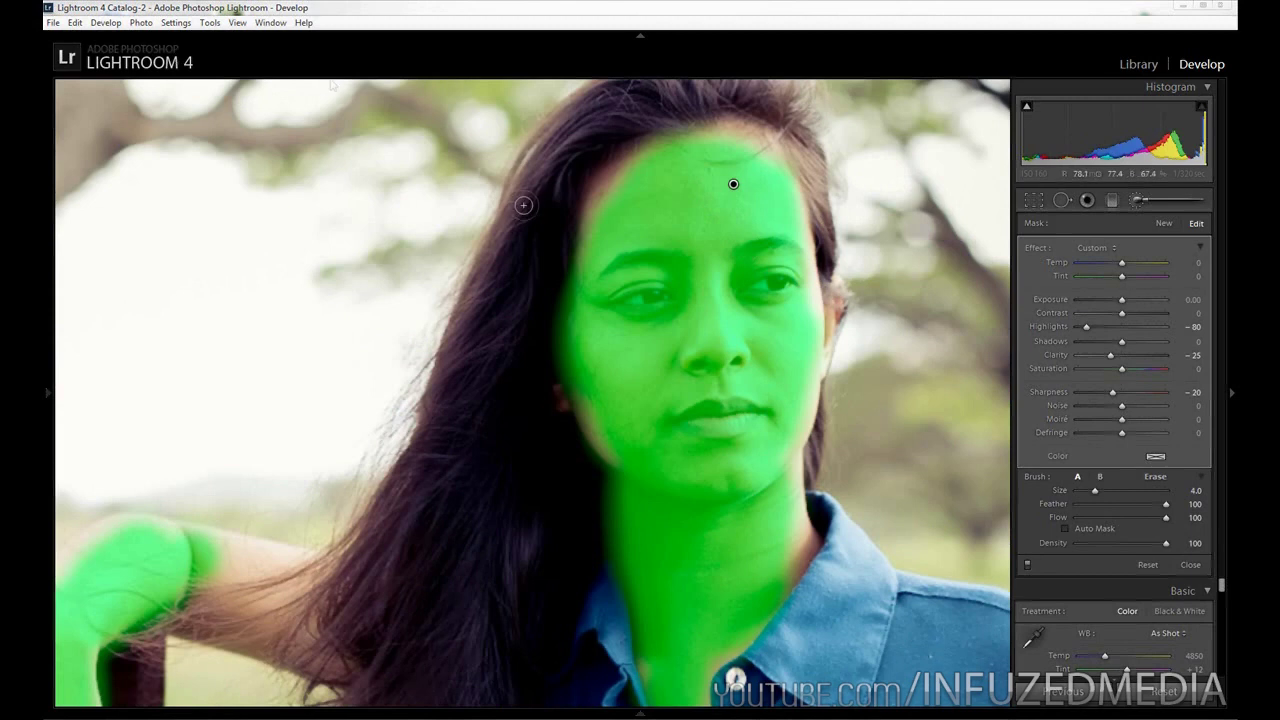
key("alt")
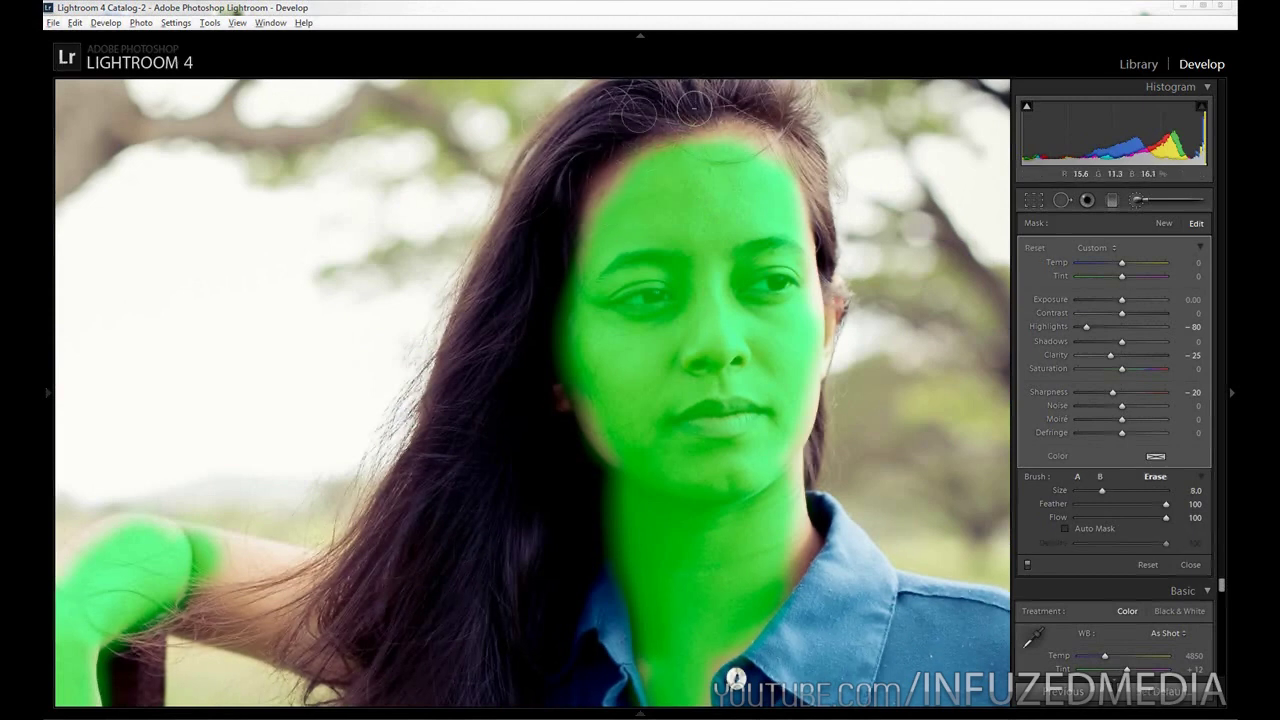
left_click_drag(576, 437, 571, 300)
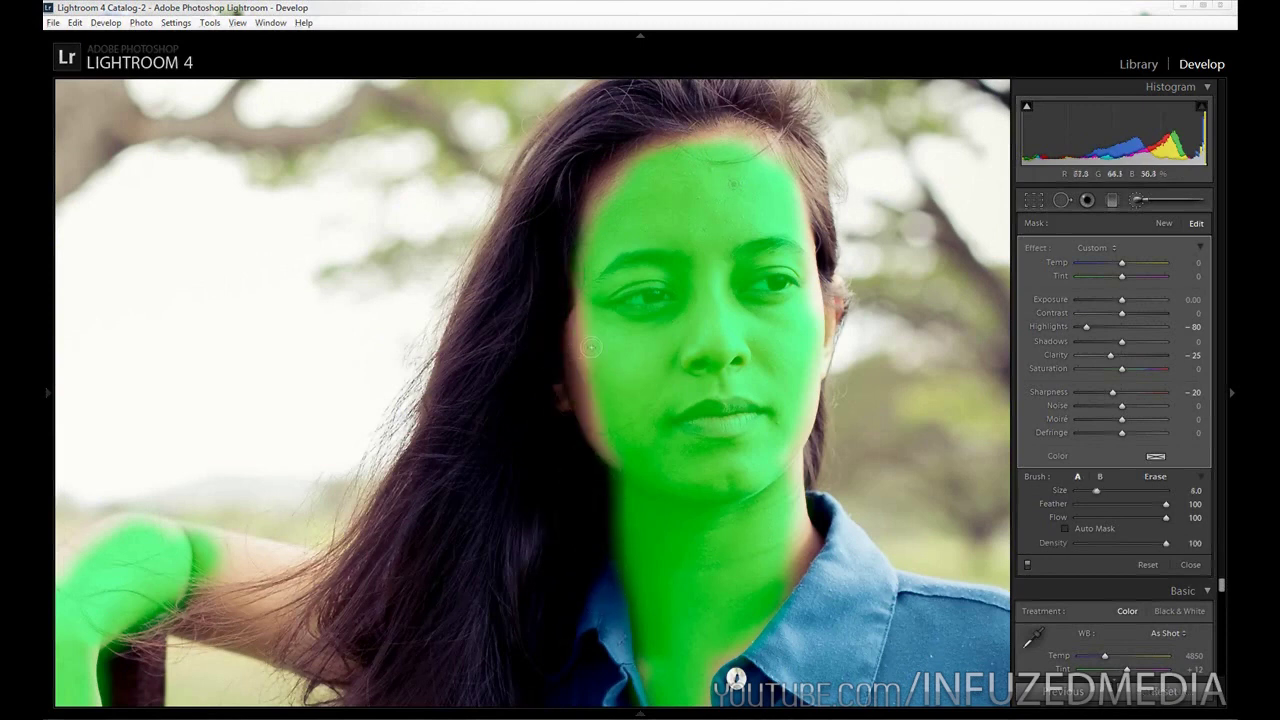
left_click_drag(586, 335, 582, 398)
Erase the softening mask from the lips, eyes and eyebrows.
key("alt")
scroll(700, 411, "down", 2)
mouse_move(702, 410)
left_mouse_down()
mouse_move(755, 412)
mouse_move(690, 420)
mouse_move(682, 404)
left_mouse_up()
key("bracketright")
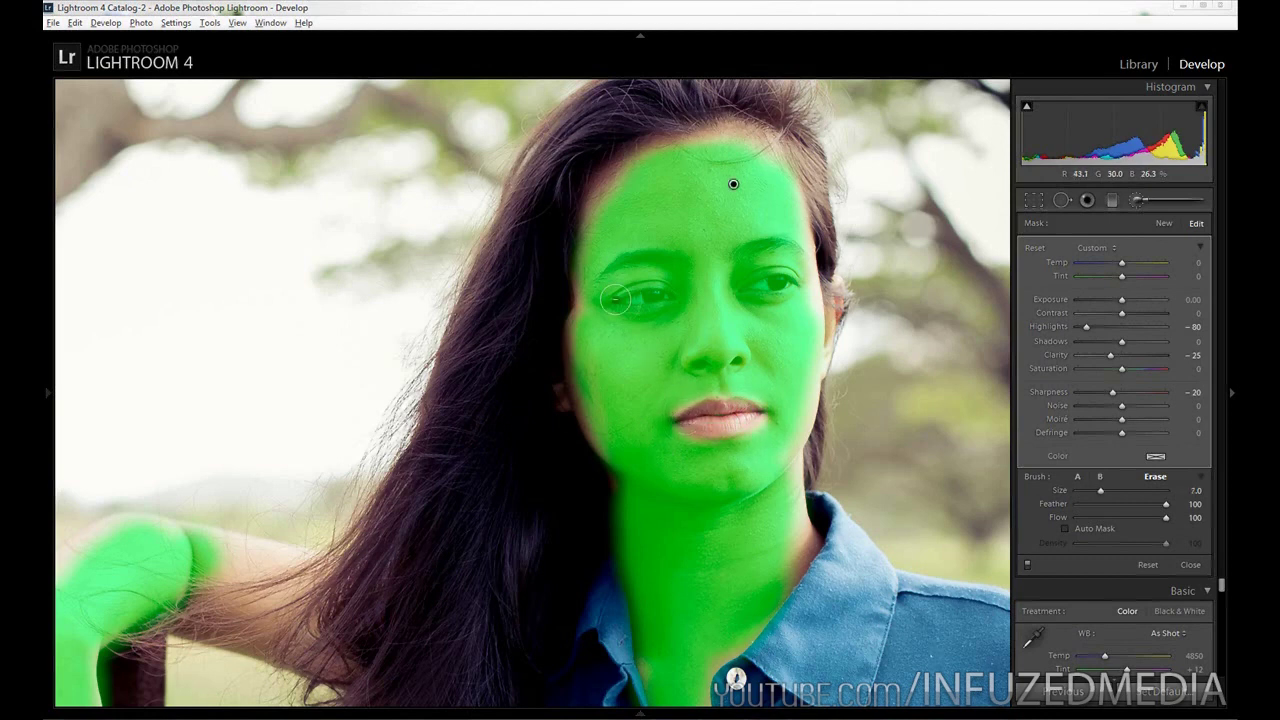
mouse_move(615, 299)
left_mouse_down()
mouse_move(665, 296)
mouse_move(606, 272)
mouse_move(660, 258)
mouse_move(640, 255)
mouse_move(685, 259)
left_mouse_up()
key("bracketleft")
key("bracketleft")
key("bracketleft")
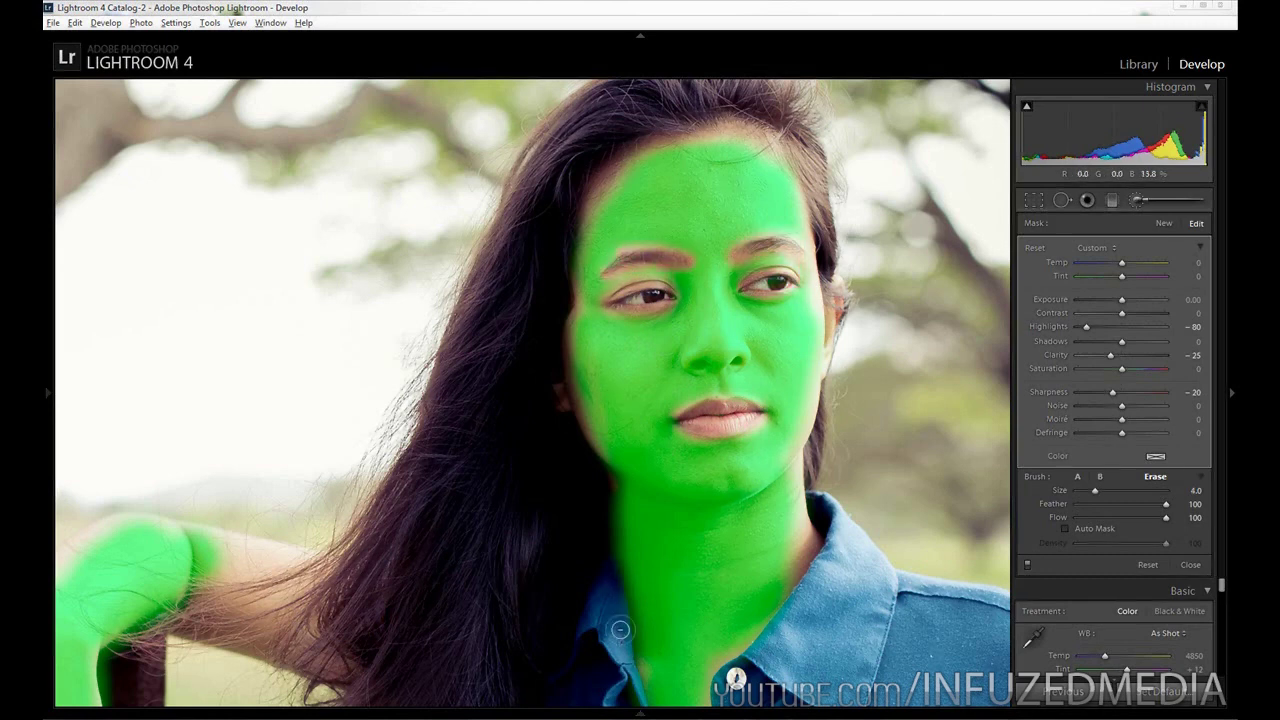
Erase the mask spill along the underside of the forearm near the fence post with an eraser size of 6.0.
left_click_drag(701, 606, 697, 451)
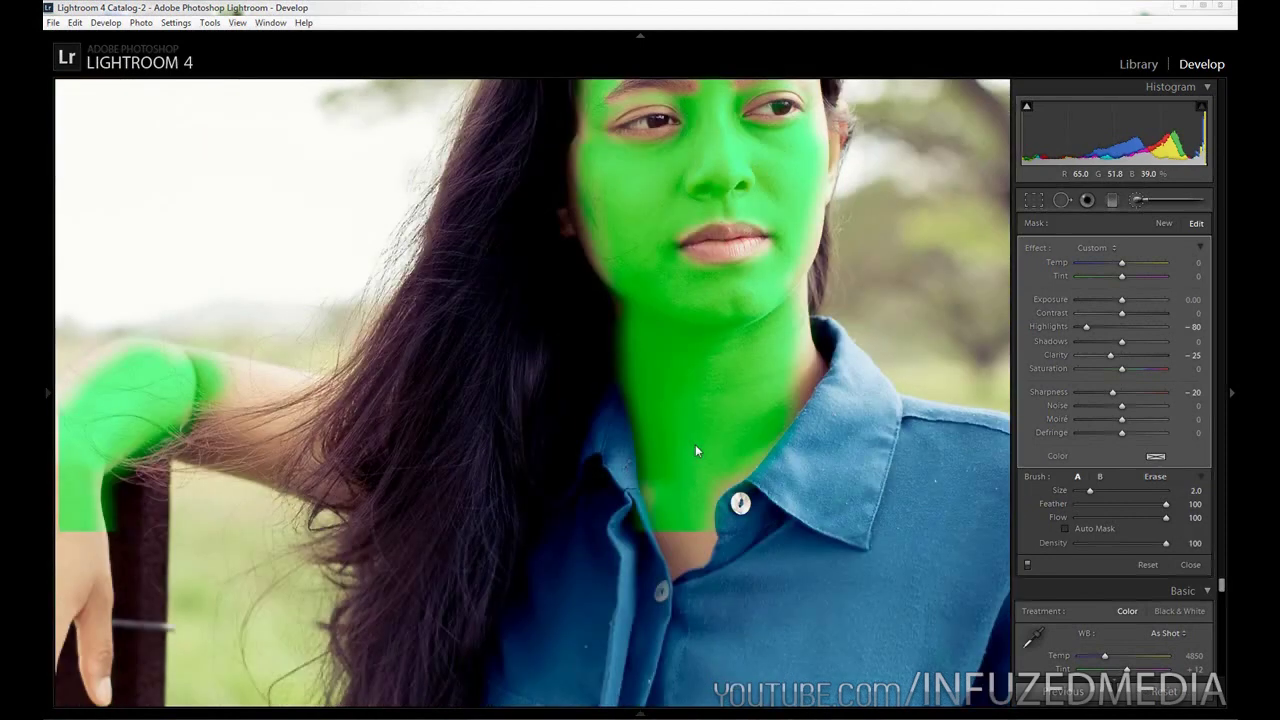
key("alt")
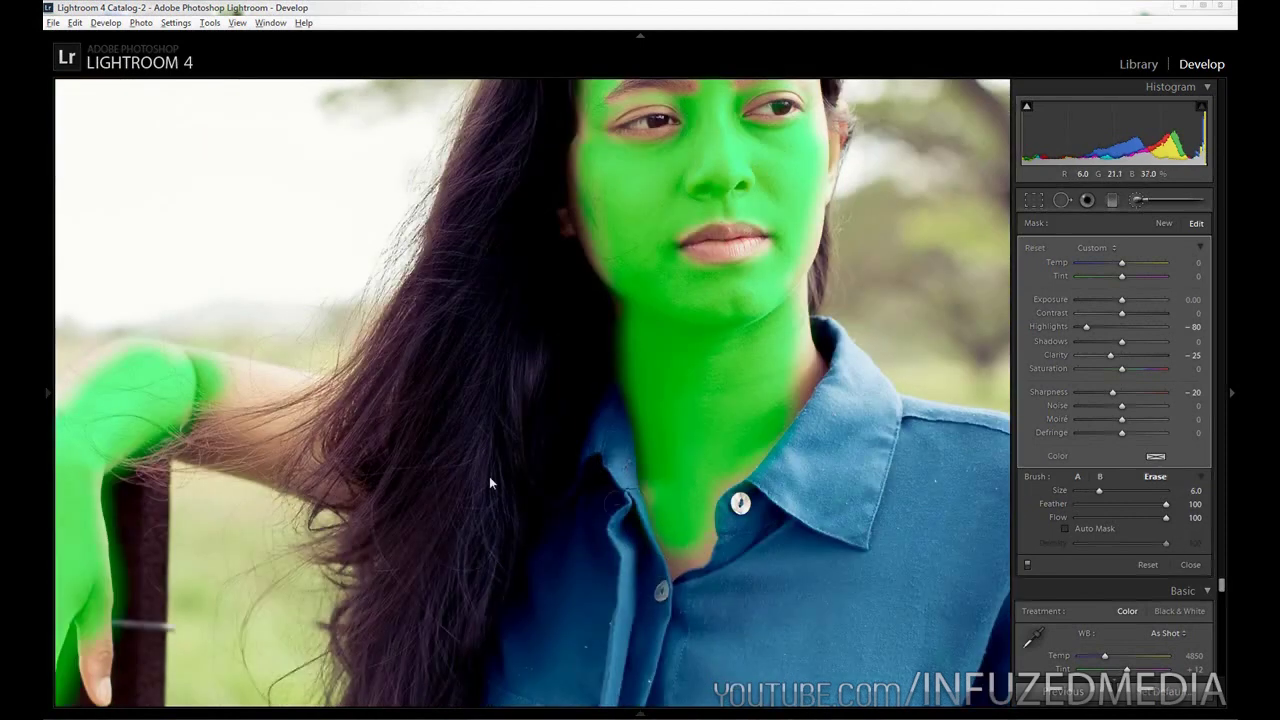
left_click_drag(114, 456, 197, 412)
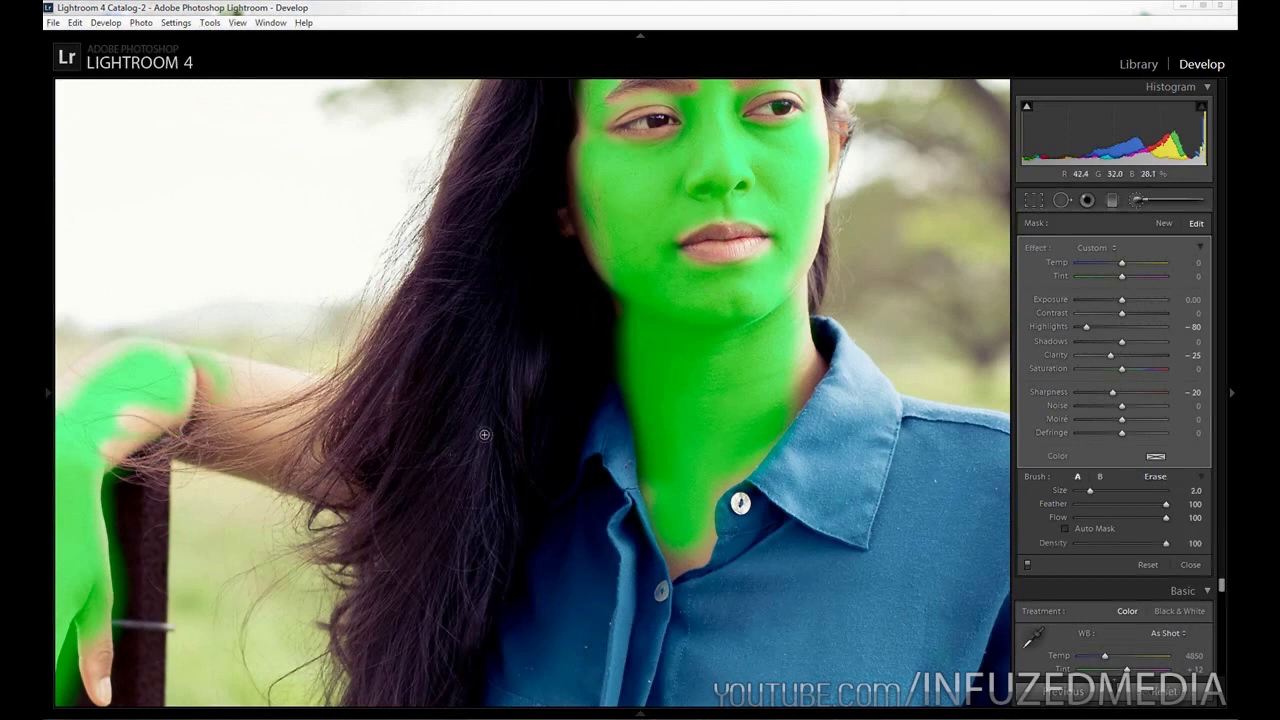
Check the mask coverage on the whole portrait, hide the mask overlay and return to the close-up.
key("z")
key("o")
key("o")
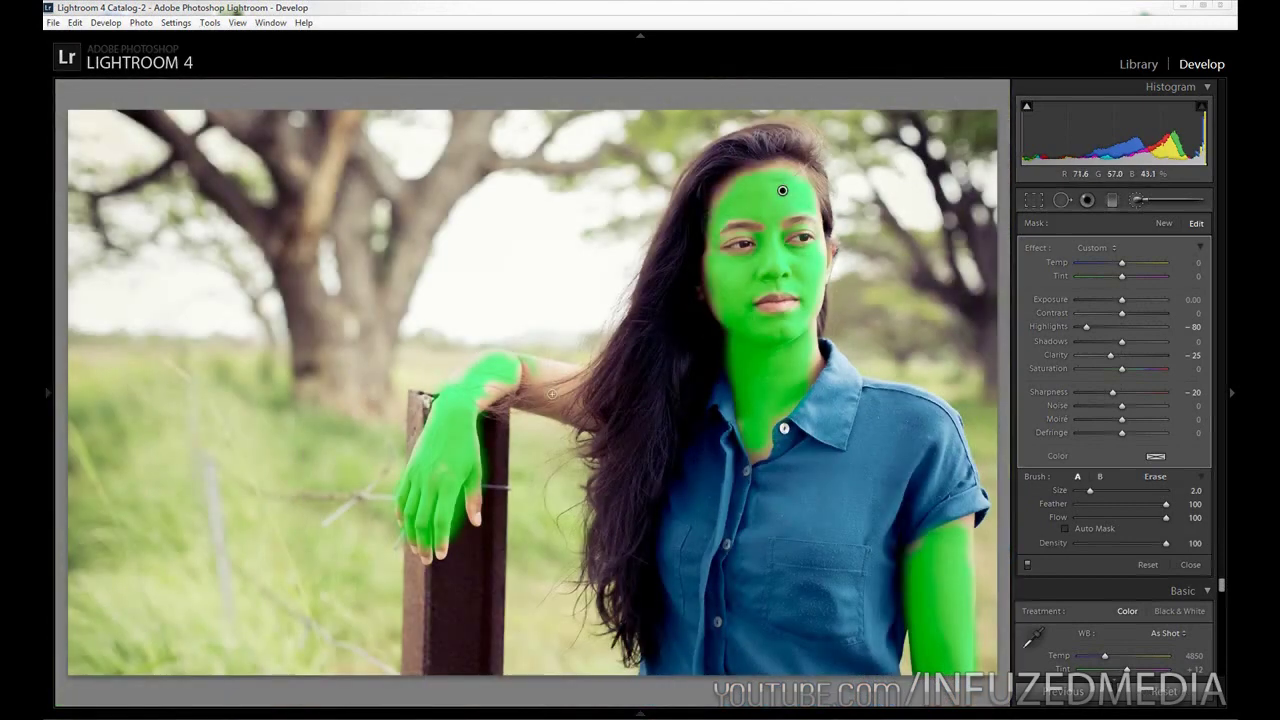
key("o")
key("z")
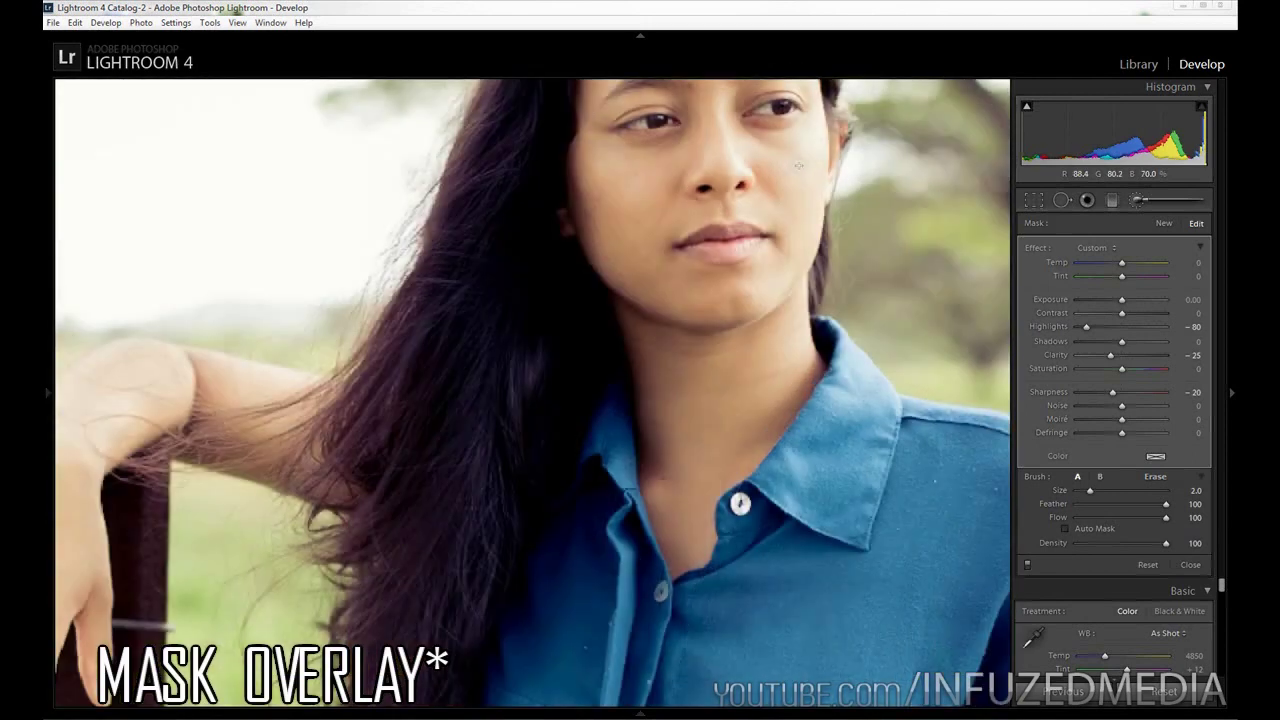
Delete the skin-softening adjustment to compare the face without it, restore it and reselect its pin on the forehead.
key("Delete")
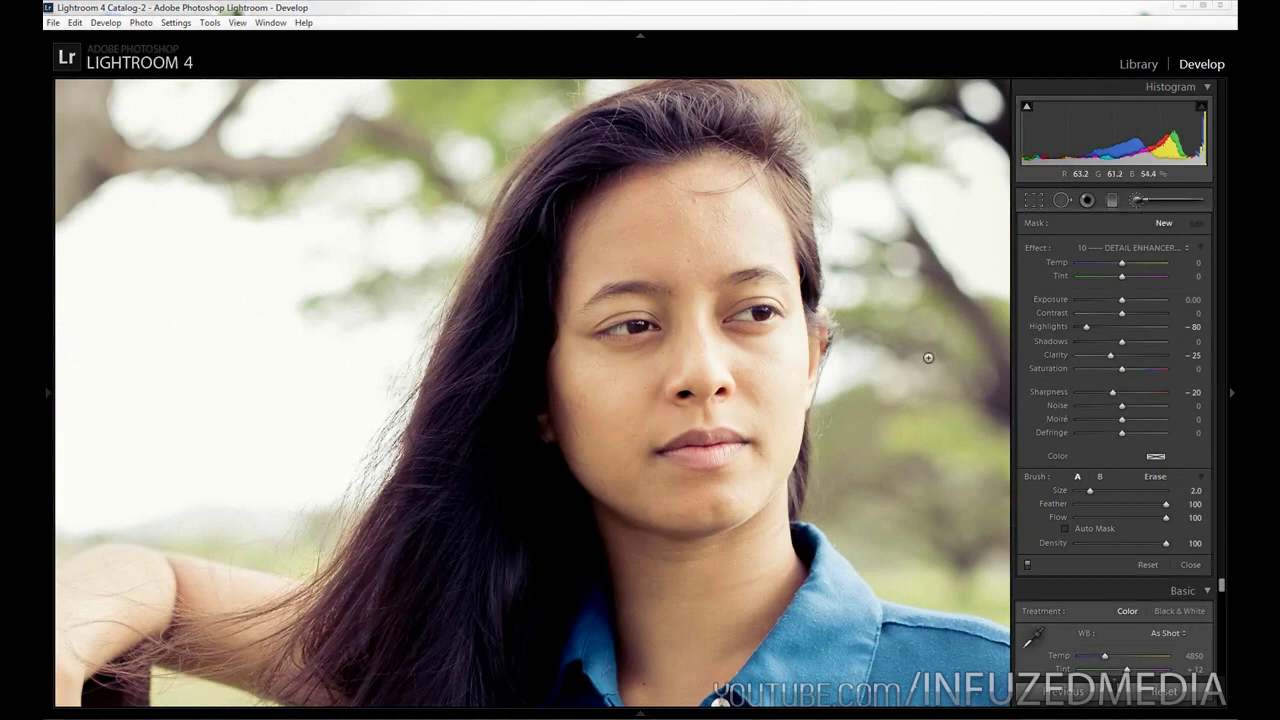
key("ctrl+z")
left_click(717, 214)
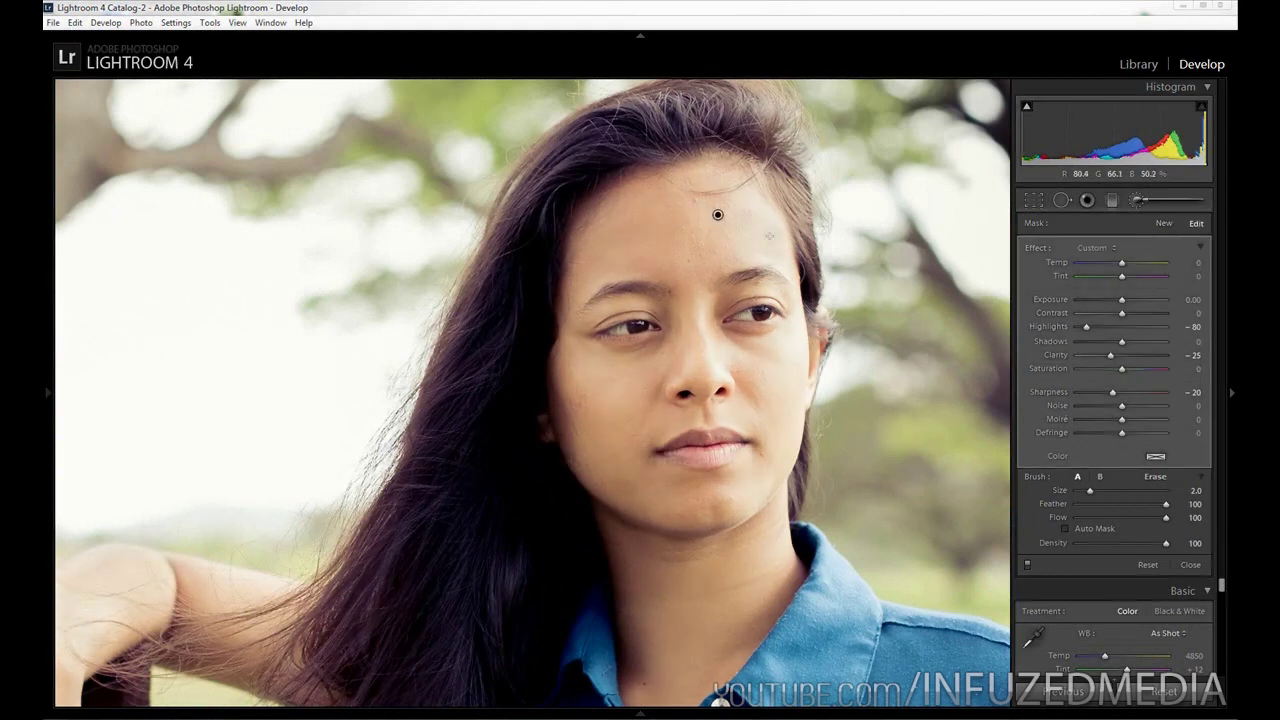
scroll(699, 393, "up", 1)
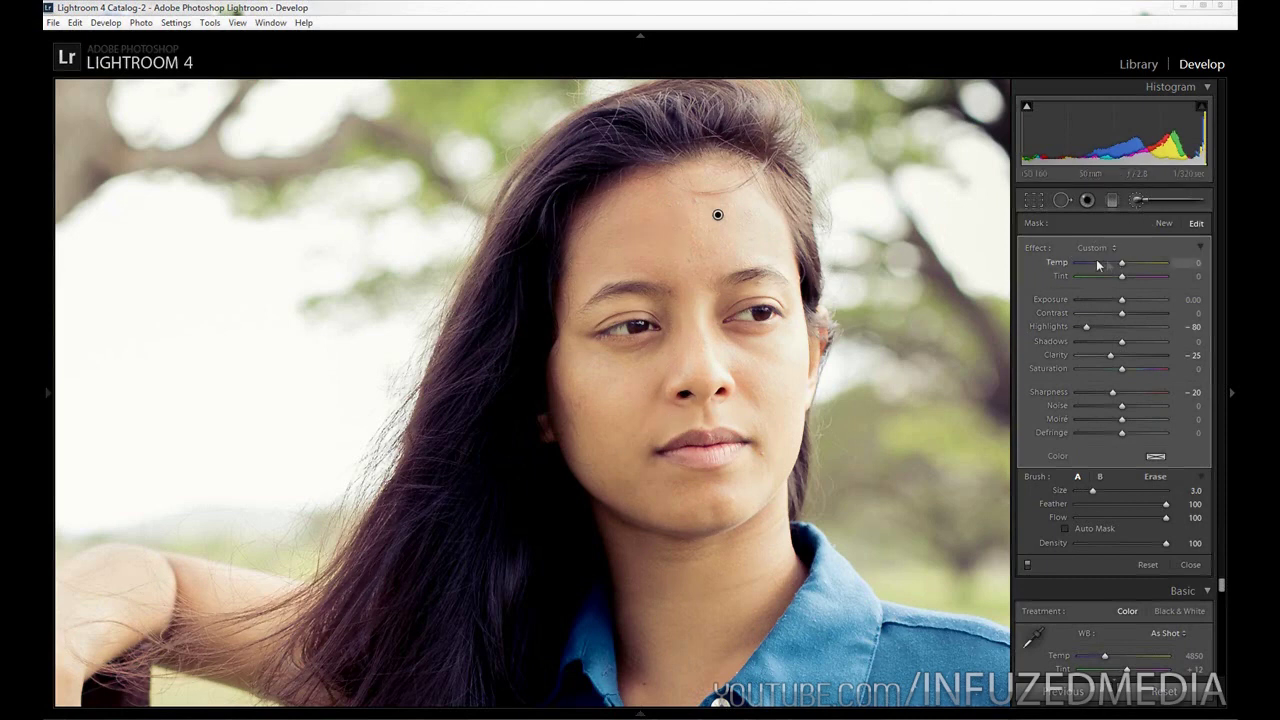
Start a new brush adjustment with all effect values reset and set its Exposure to 0.25.
left_click(1165, 223)
key("alt")
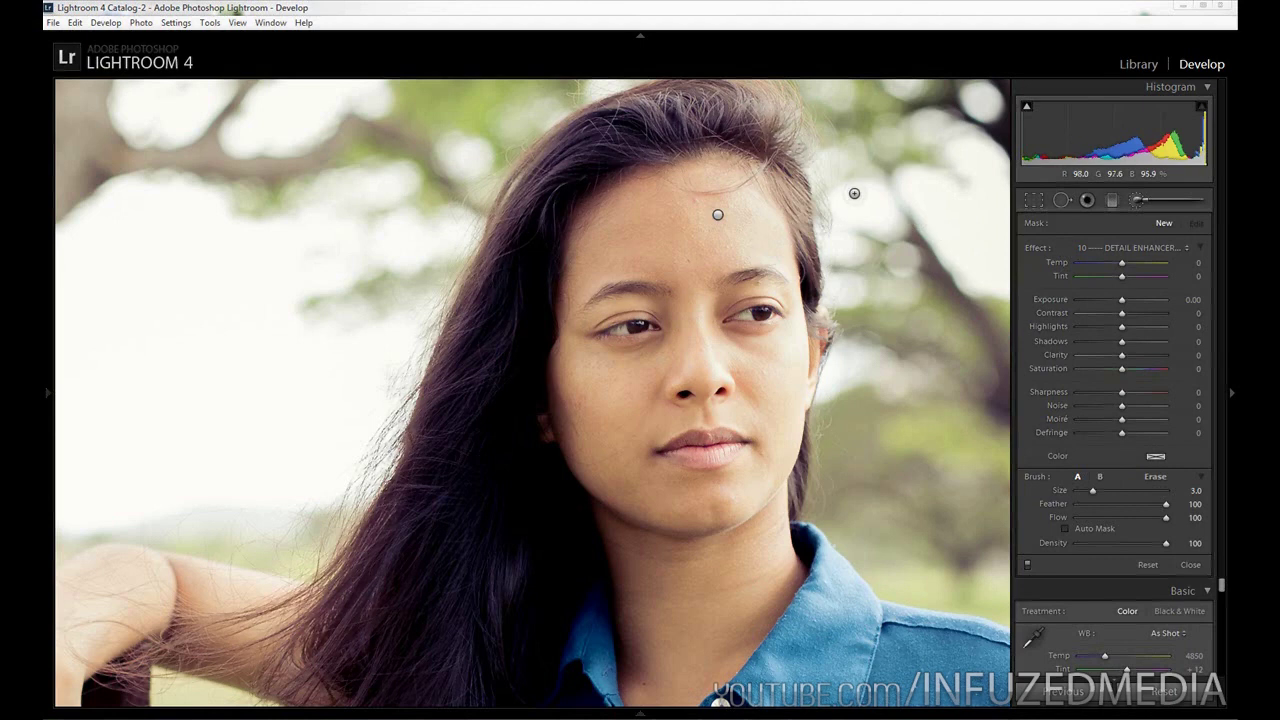
scroll(862, 211, "up", 4)
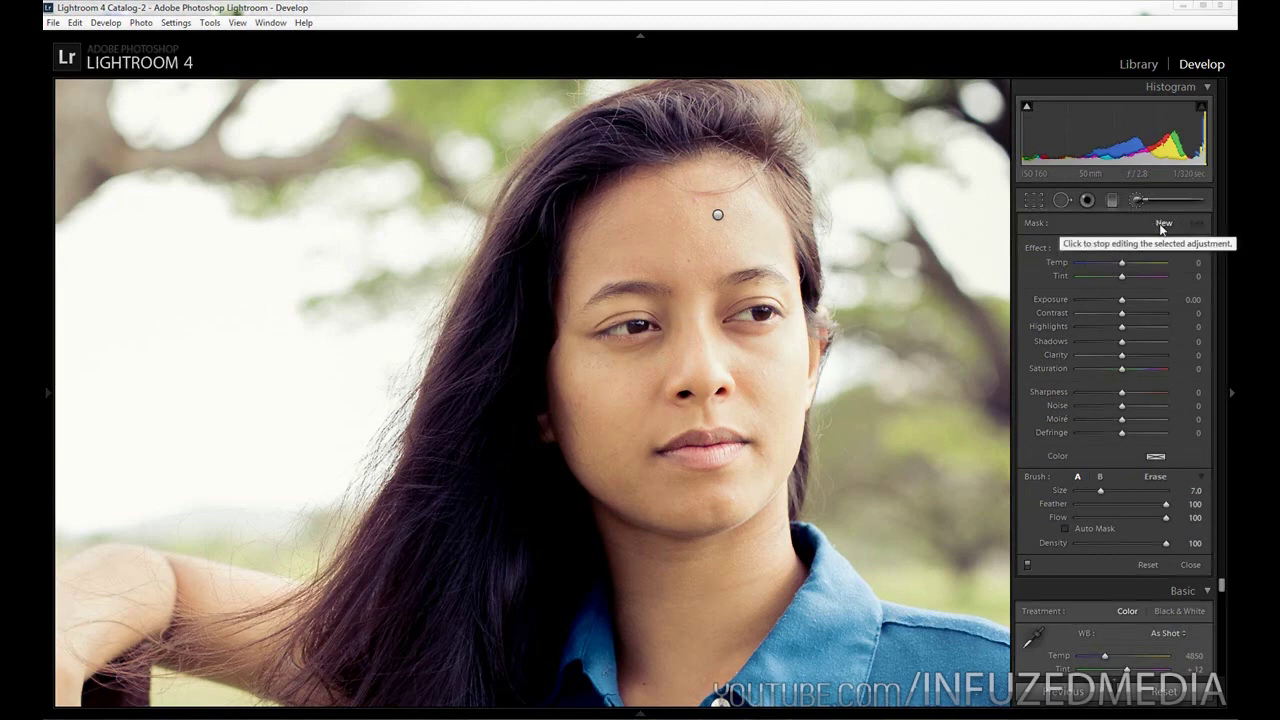
left_click(1189, 301)
key("BackSpace")
type(".25")
key("Return")
Brighten both eyes with a brush size of 2.0, erase the spill at the eye's edge and check the full portrait.
scroll(636, 322, "down", 4)
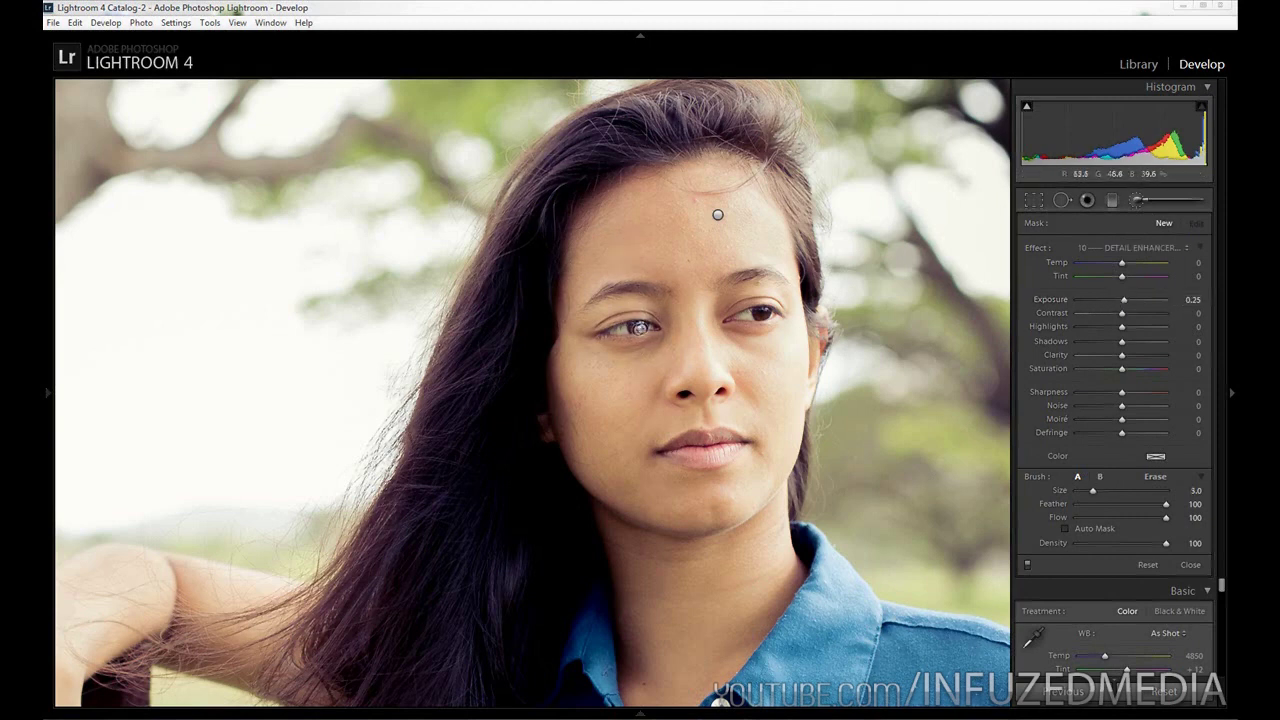
scroll(636, 330, "down", 1)
left_click_drag(645, 328, 656, 325)
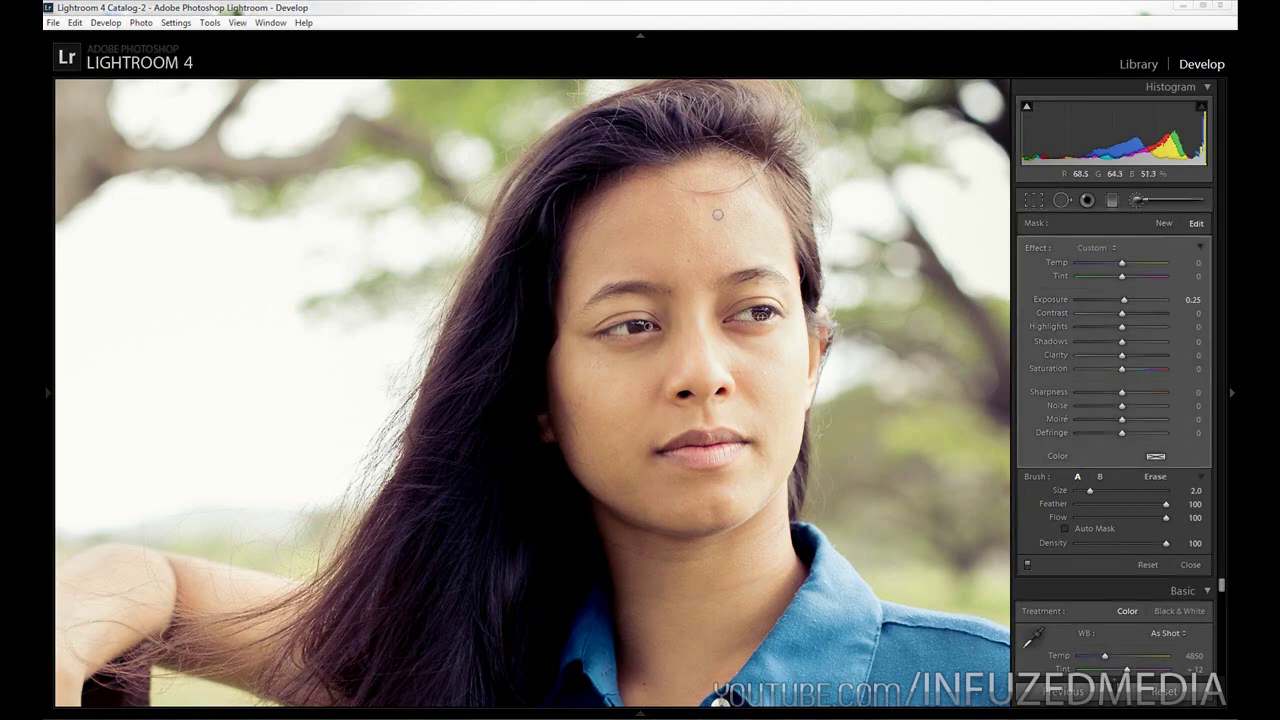
key("alt")
left_click(659, 334, "alt")
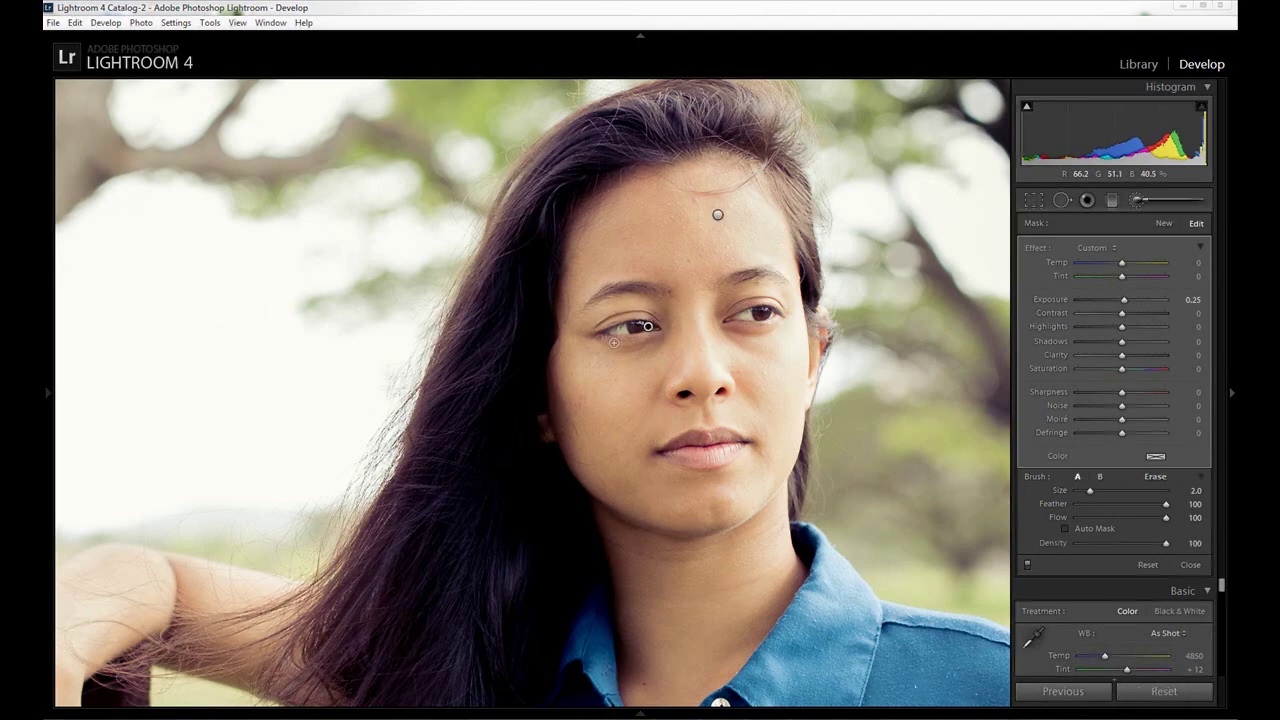
key("z")
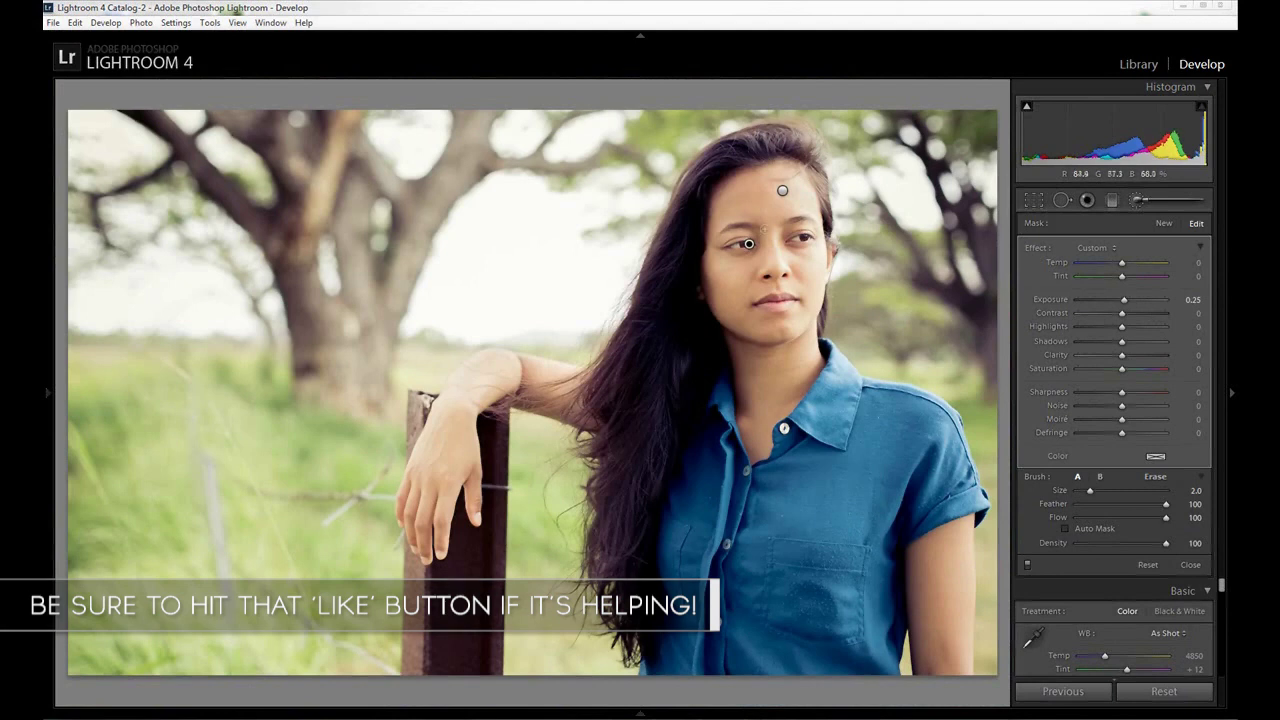
key("z")
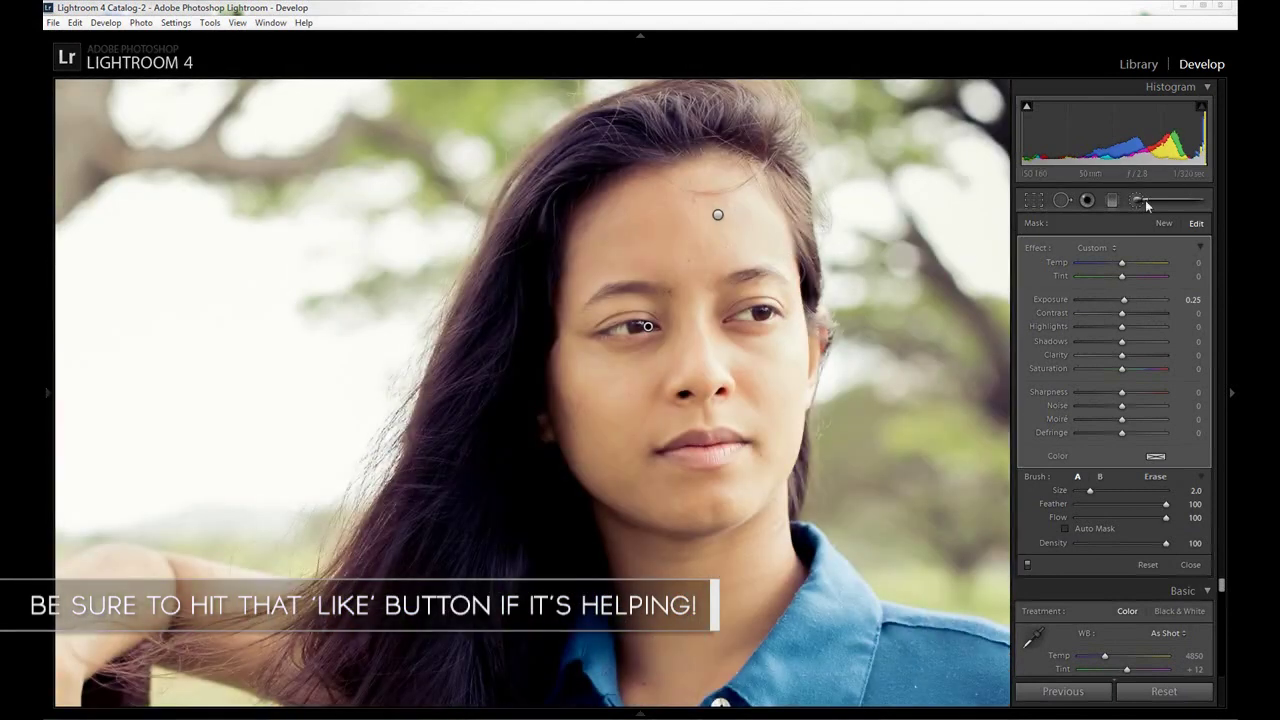
Start a new brush adjustment with all effects reset and set Exposure to 0.50, Highlights to 15 and Clarity to 10.
left_click(1166, 223)
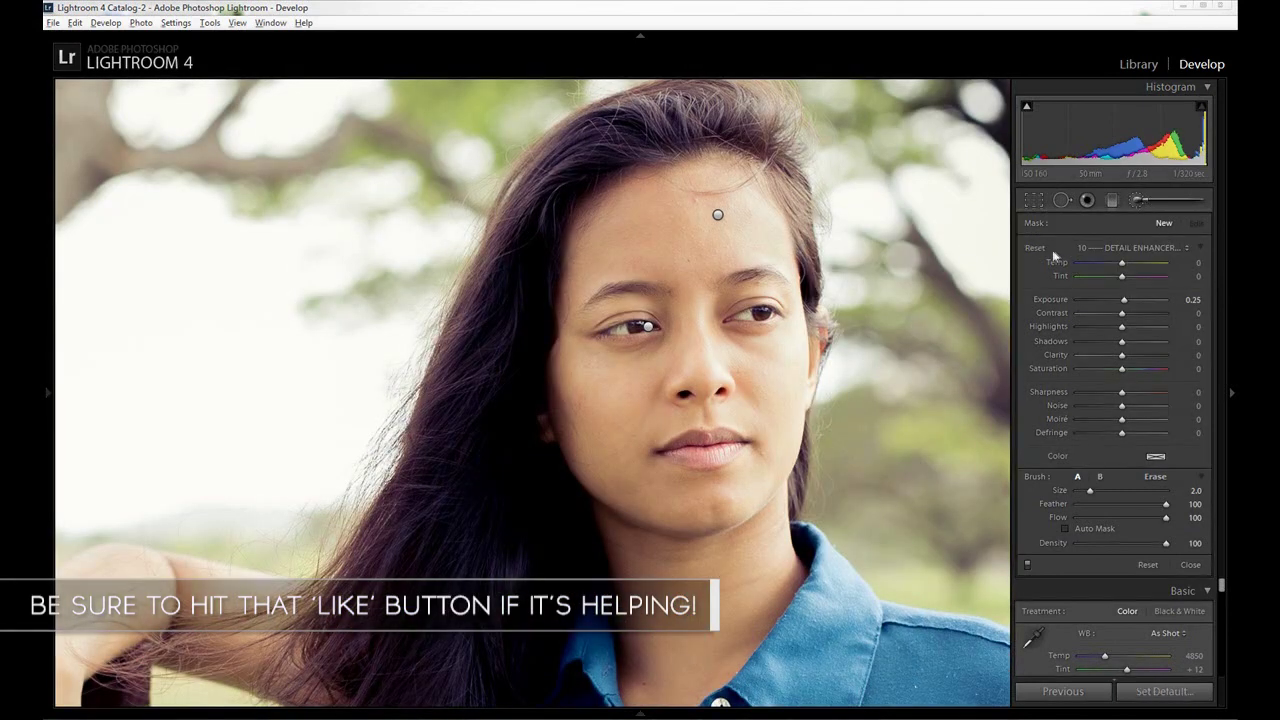
double_click(1032, 252)
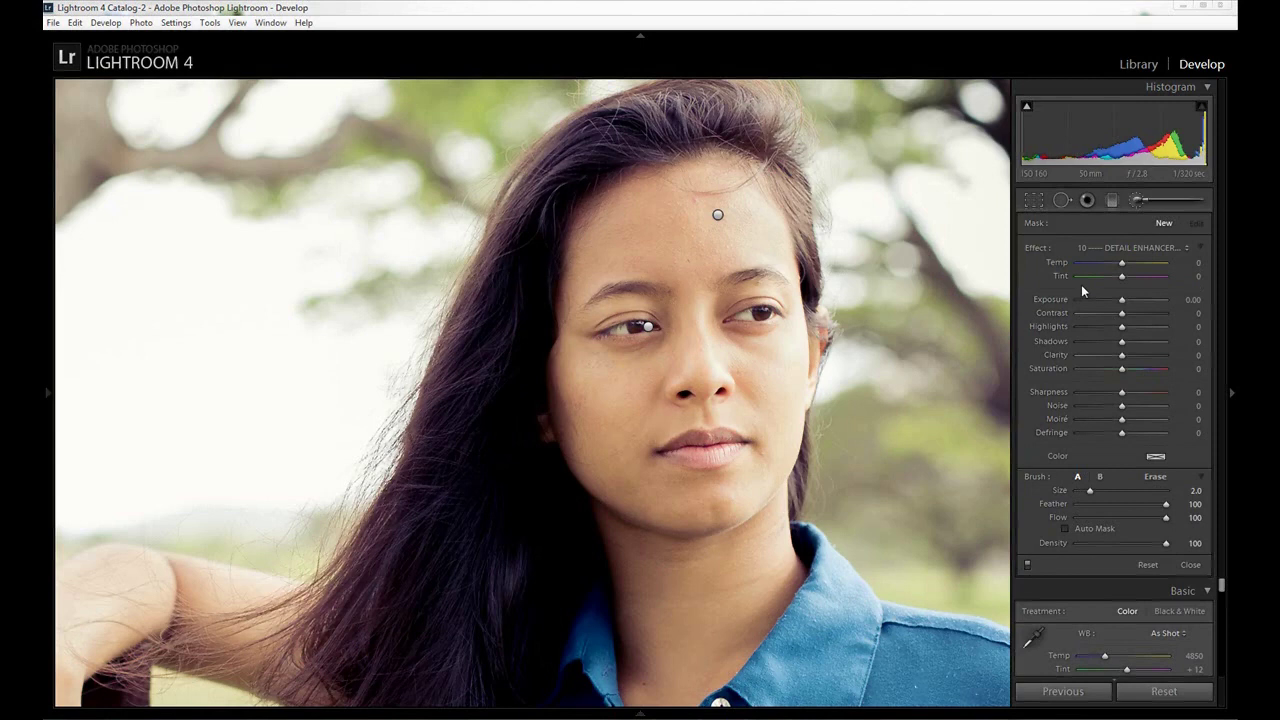
left_click(1189, 301)
key("BackSpace")
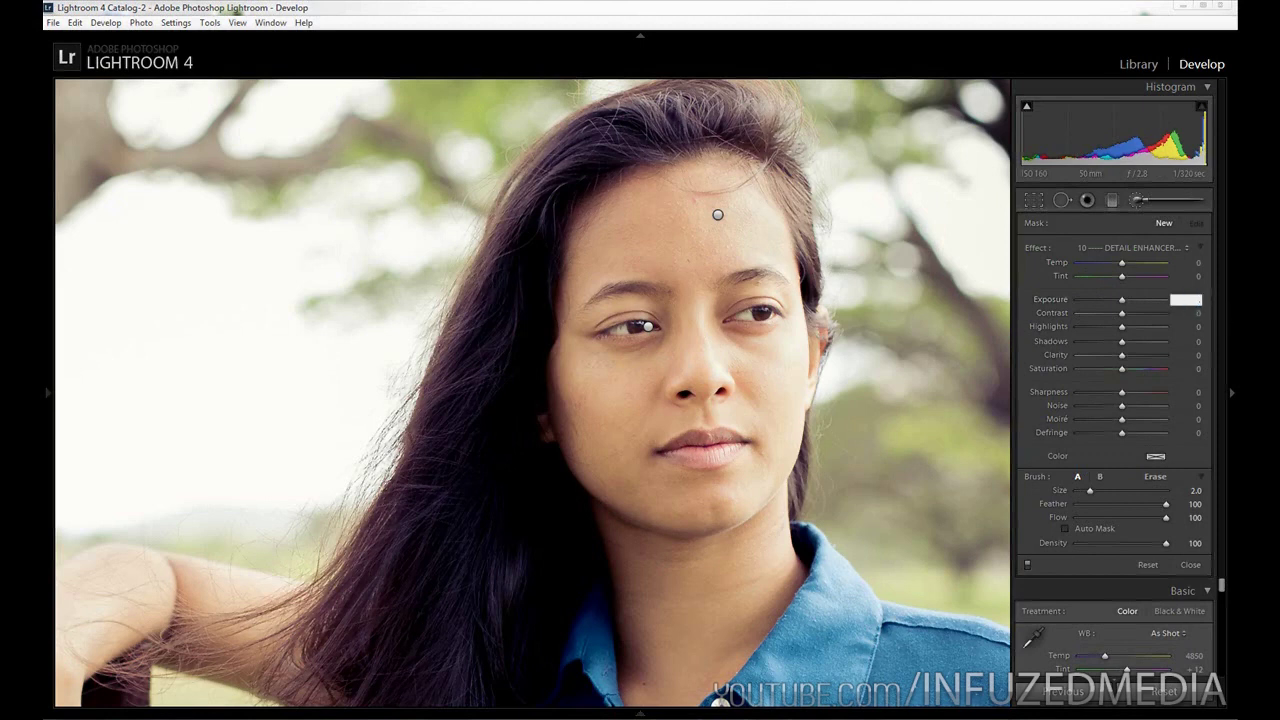
type(".5")
key("Tab")
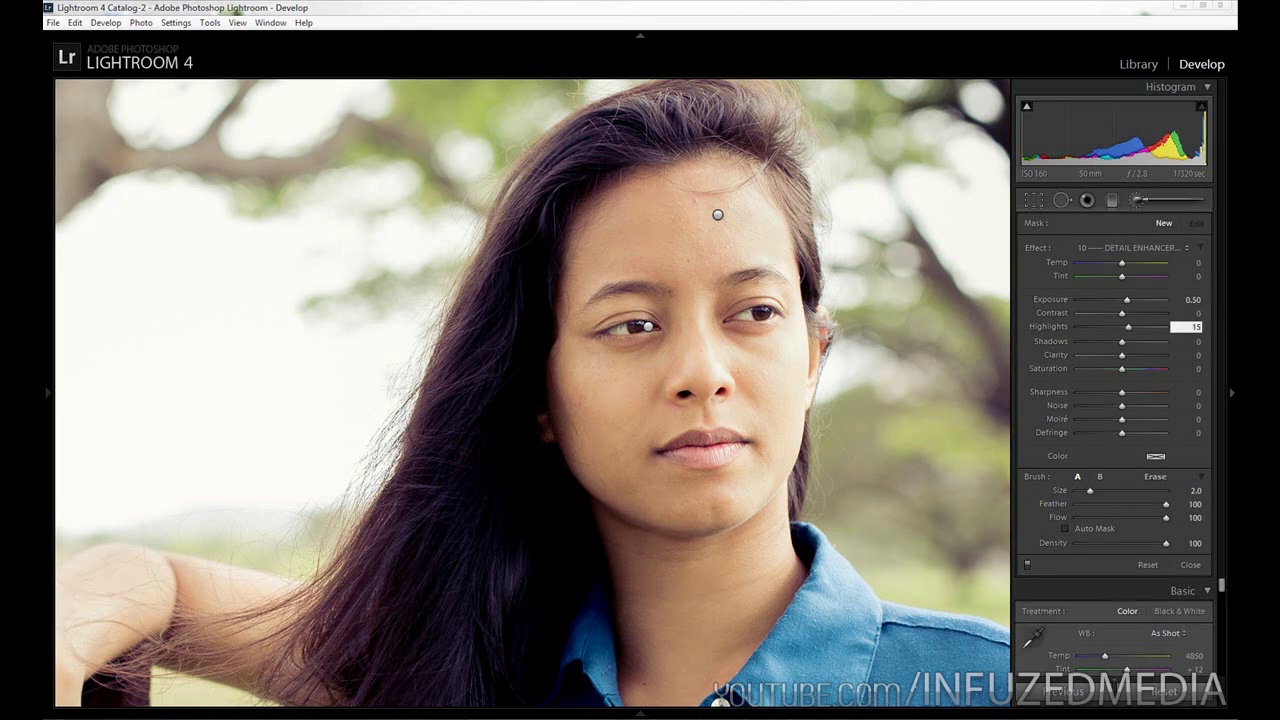
key("Tab")
key("Tab")
type("10")
key("Return")
Paint over the irises of both eyes with a brush size of 1.0 and leave the brush to review the face.
scroll(760, 312, "down", 1)
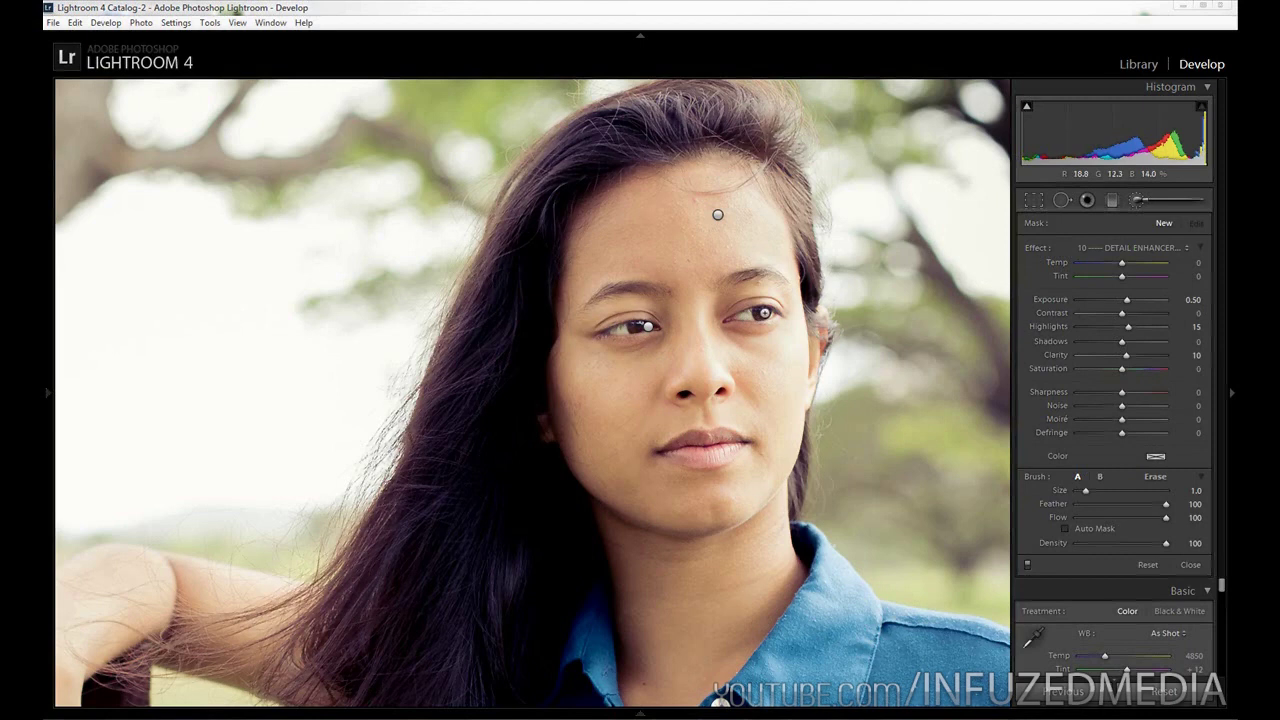
left_click_drag(764, 312, 760, 311)
left_click_drag(648, 326, 634, 326)
key("h")
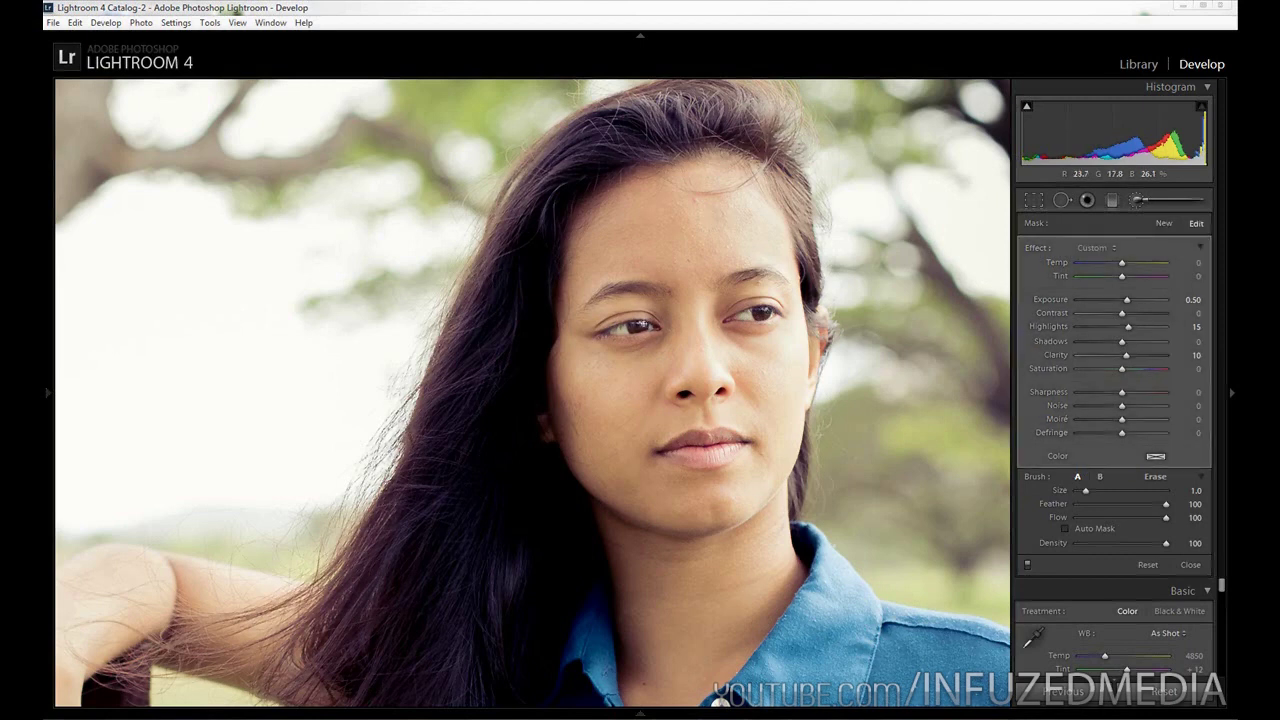
left_click_drag(642, 322, 640, 325)
left_click(1146, 203)
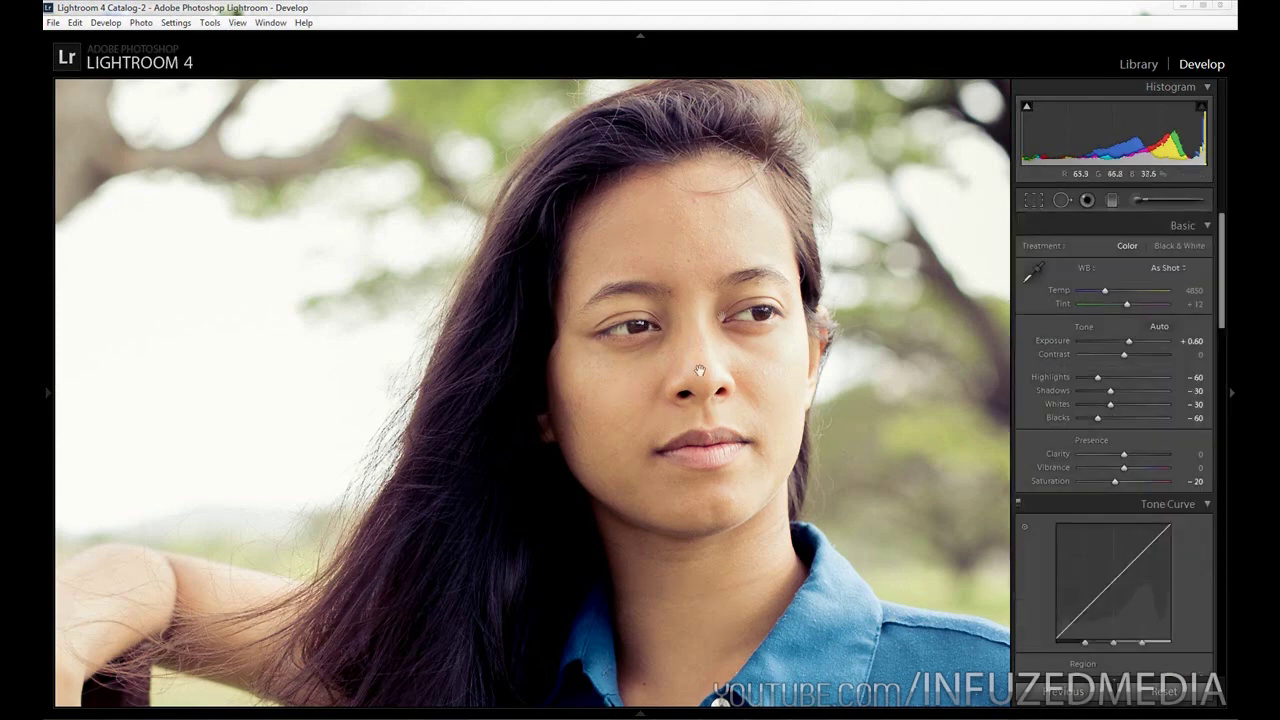
Prepare a new brush adjustment with reset effects and set Contrast, Highlights and Clarity to 10 and Saturation to 15.
left_click(1143, 197)
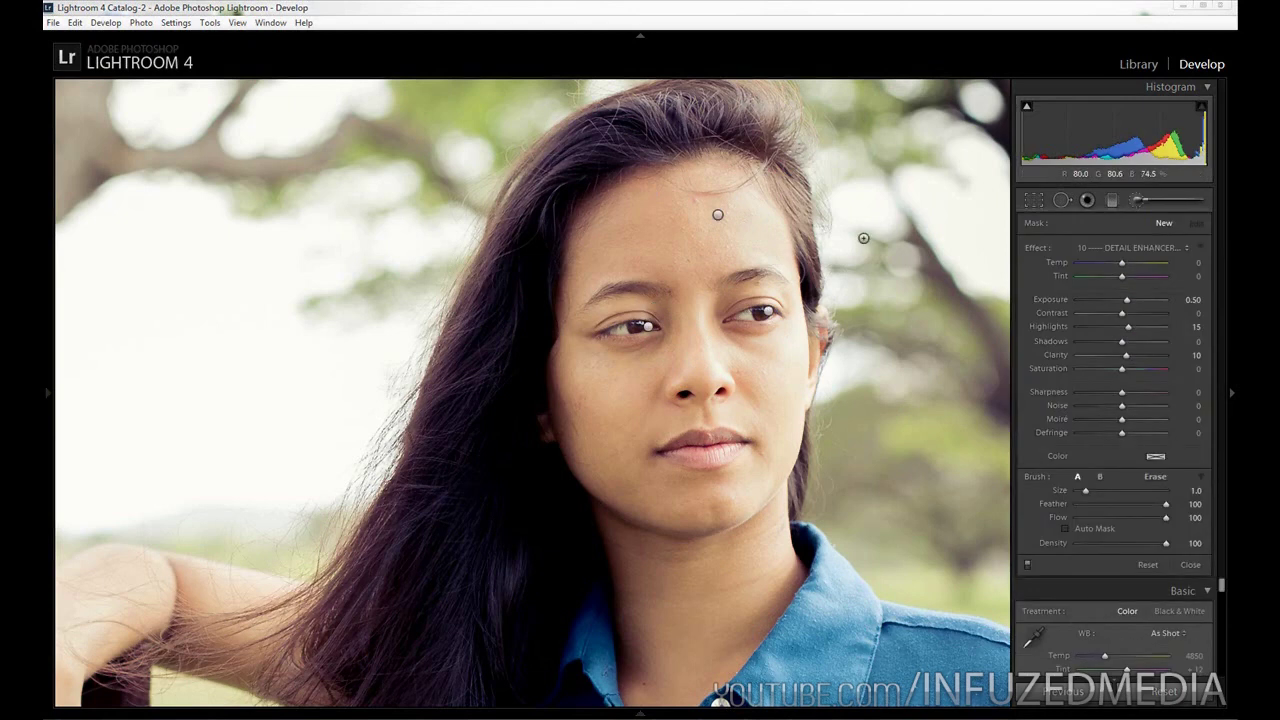
double_click(1037, 247)
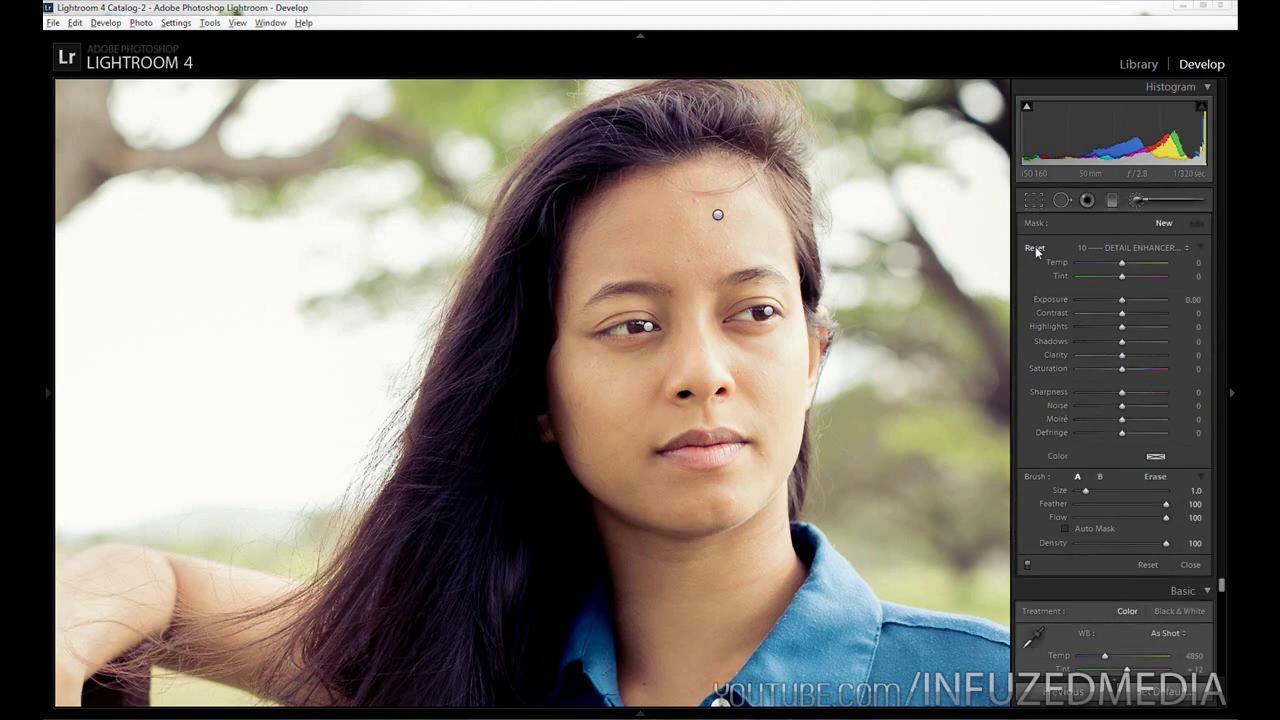
left_click(1185, 314)
type("10")
key("Tab")
type("10")
key("Tab")
key("Tab")
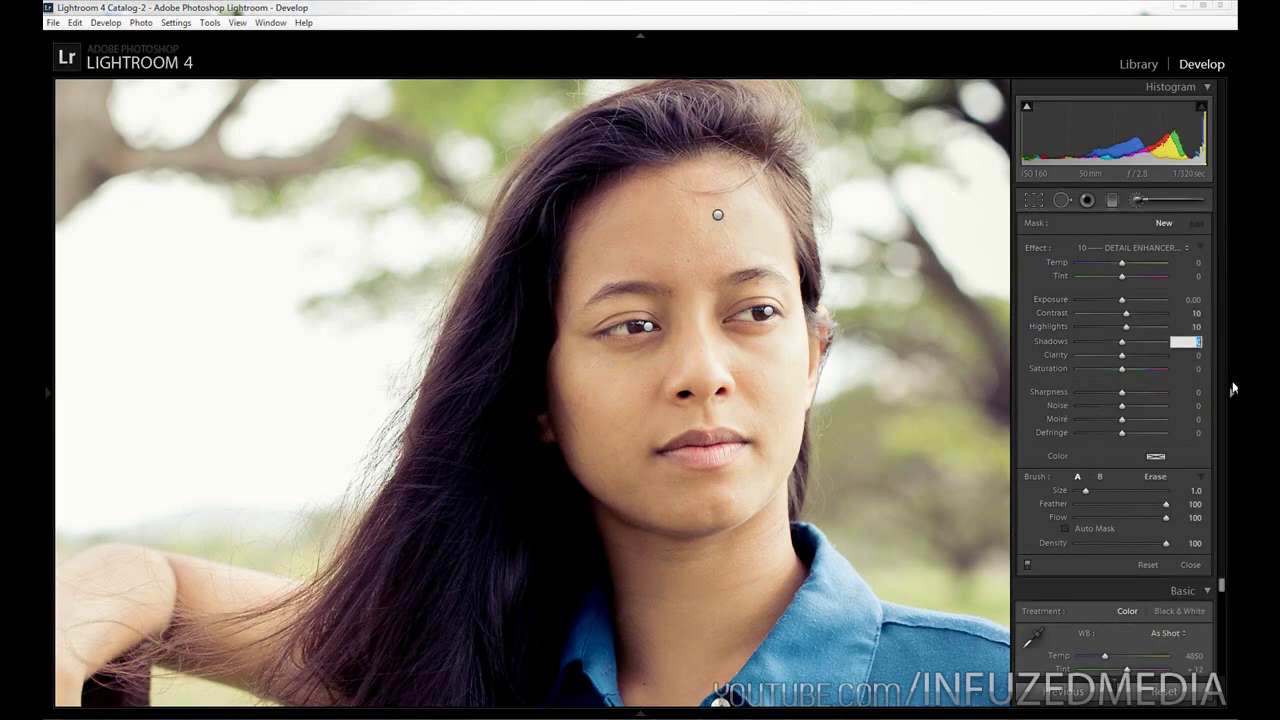
key("Tab")
key("Return")
Paint over the lips with a brush size of 3.0.
key("bracketright")
key("bracketright")
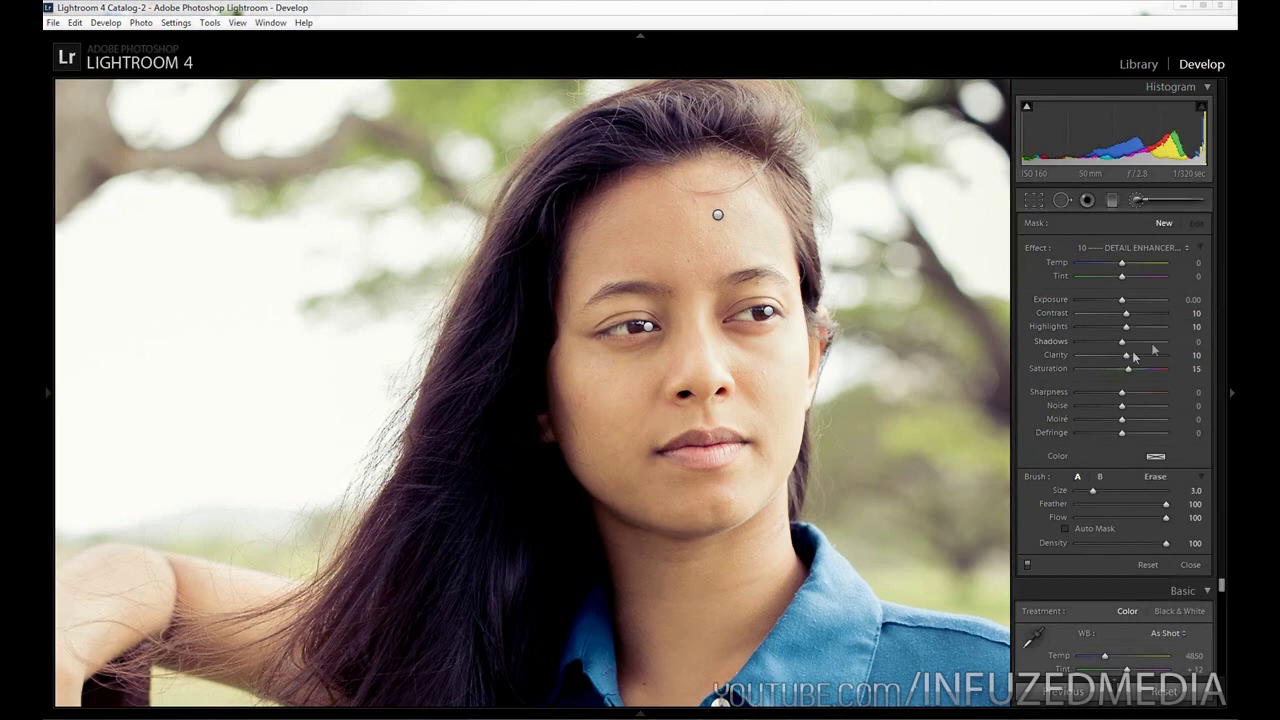
left_click_drag(680, 451, 722, 452)
left_click(681, 455)
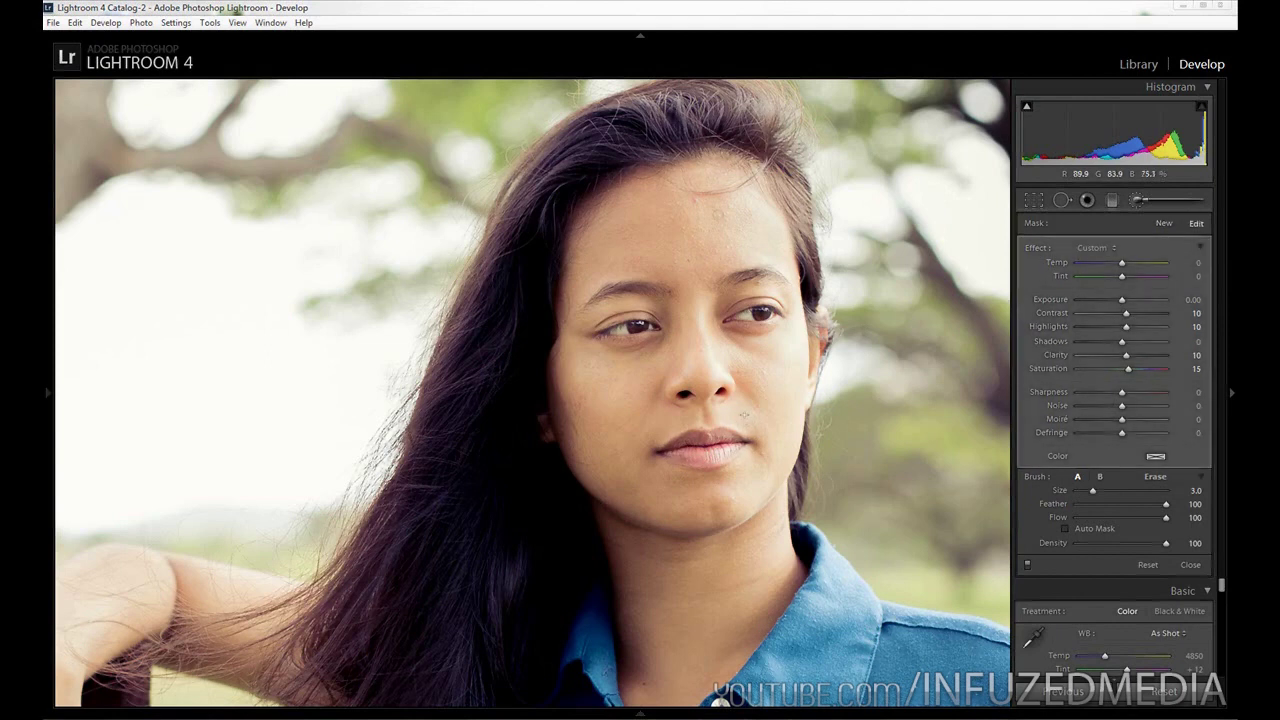
Start another reset brush adjustment on the full portrait with Contrast 15, Highlights 30, Shadows 10, Clarity 20 and Sharpness 10.
left_click(1164, 223)
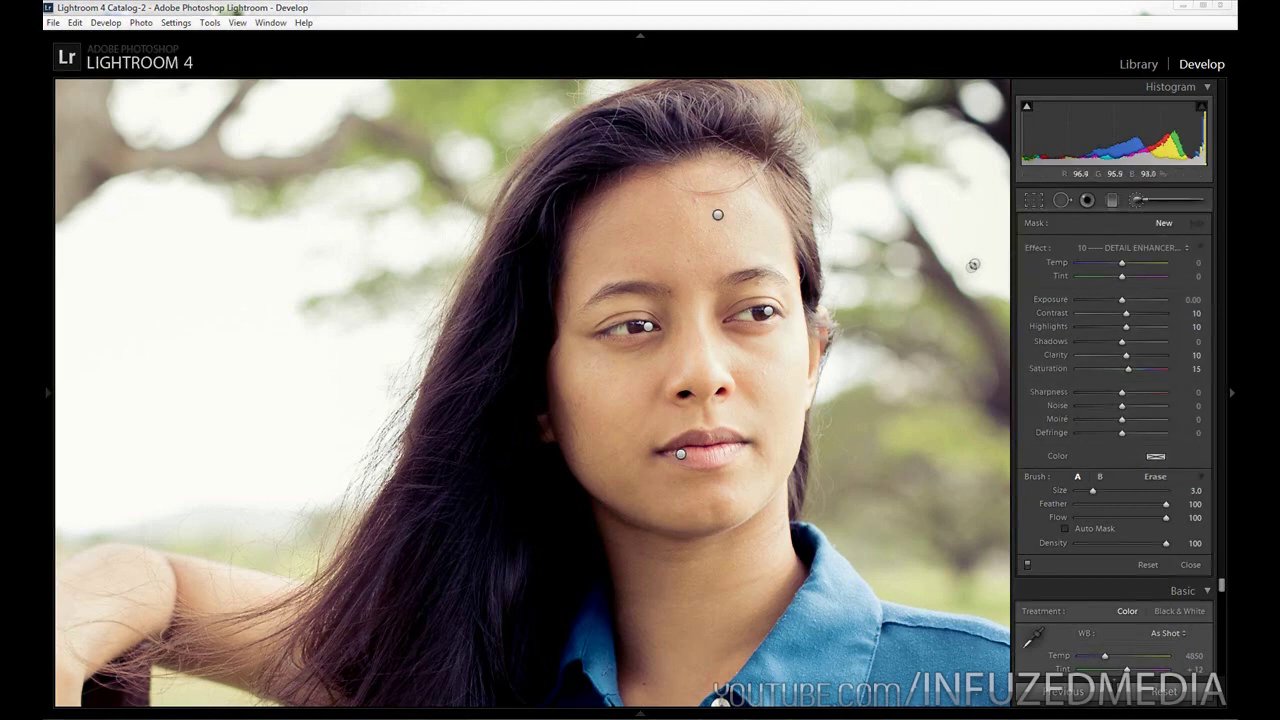
key("z")
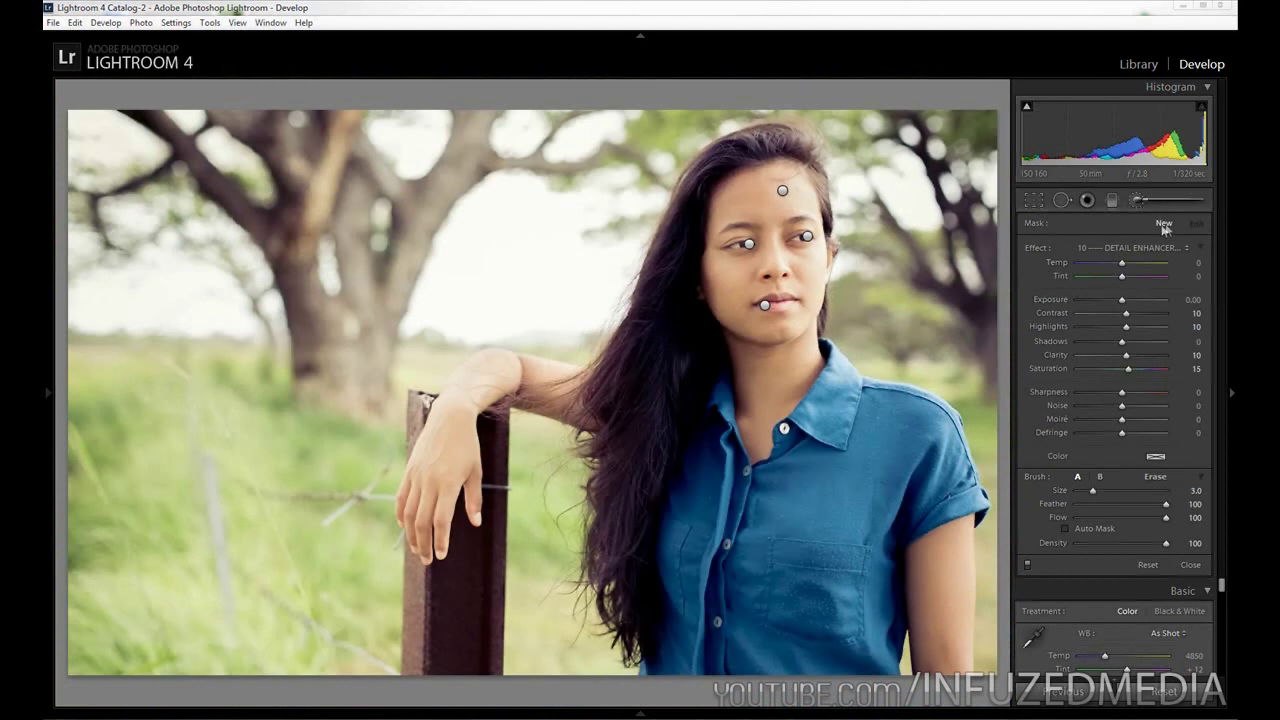
left_click(1037, 248, "alt")
left_click(1185, 313)
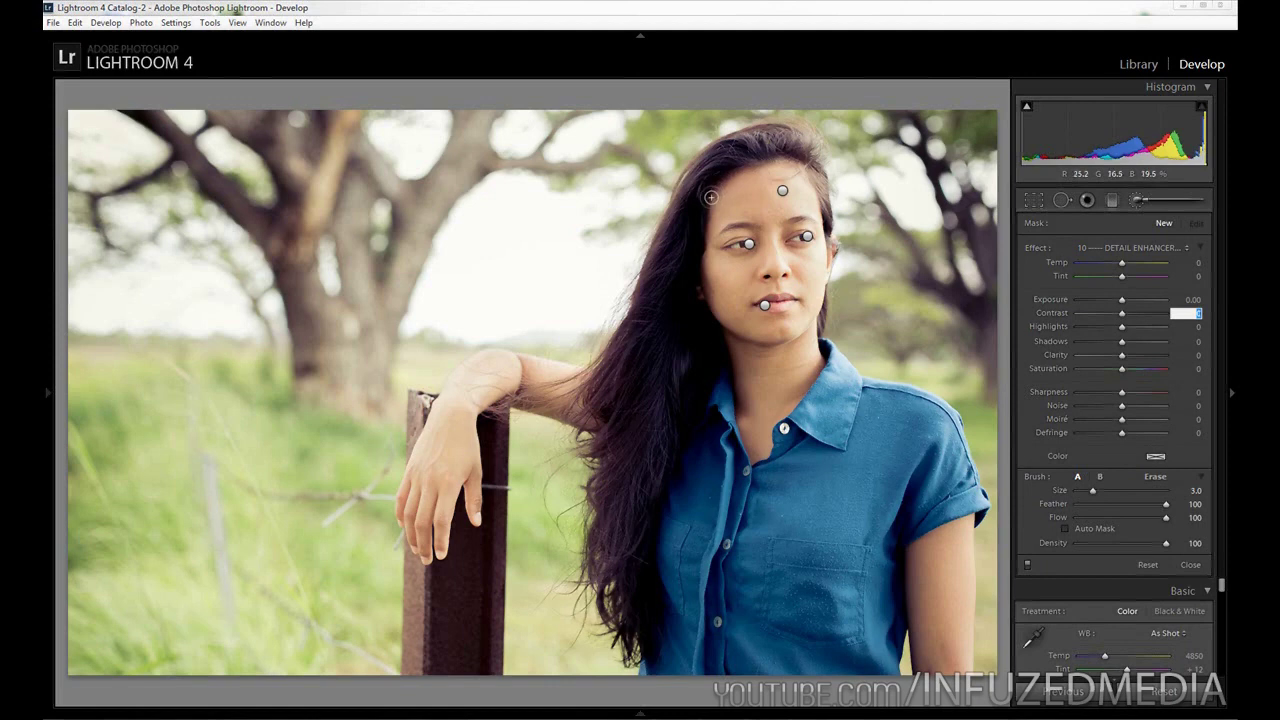
scroll(682, 342, "up", 3)
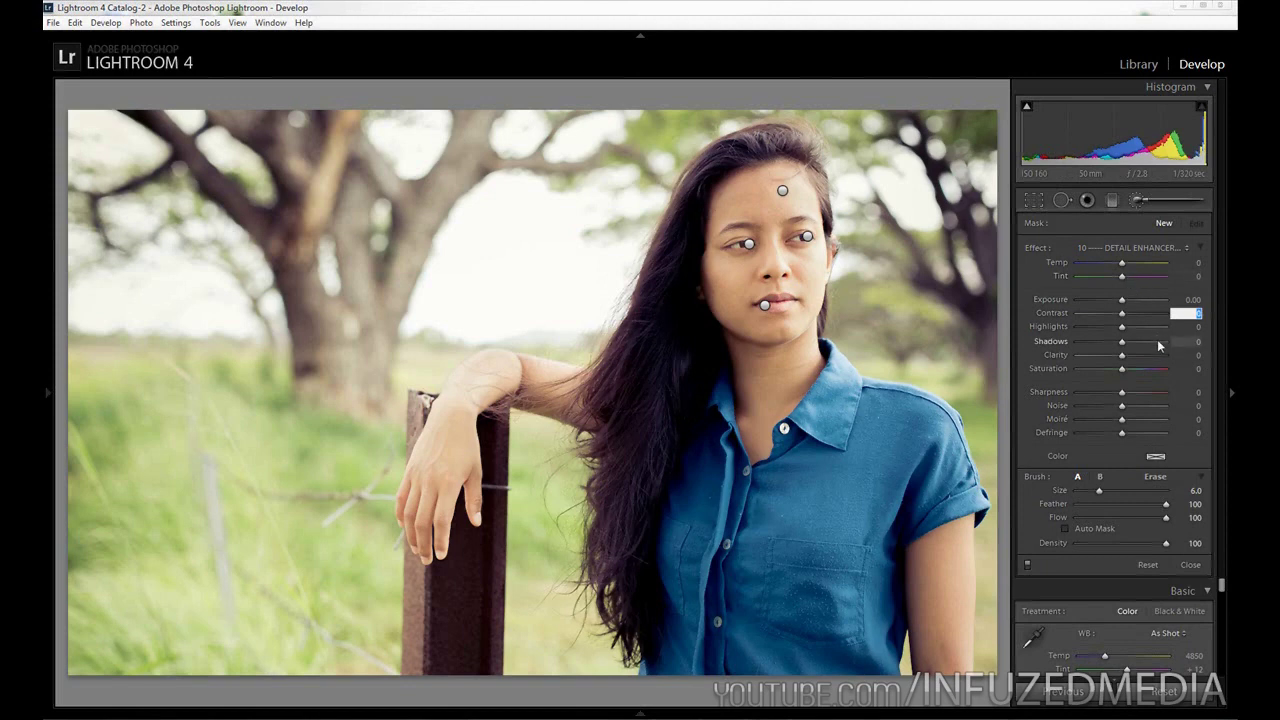
type("15")
key("Tab")
type("30")
key("Tab")
type("10")
key("Tab")
type("20")
key("Tab")
key("Tab")
type("10")
key("Return")
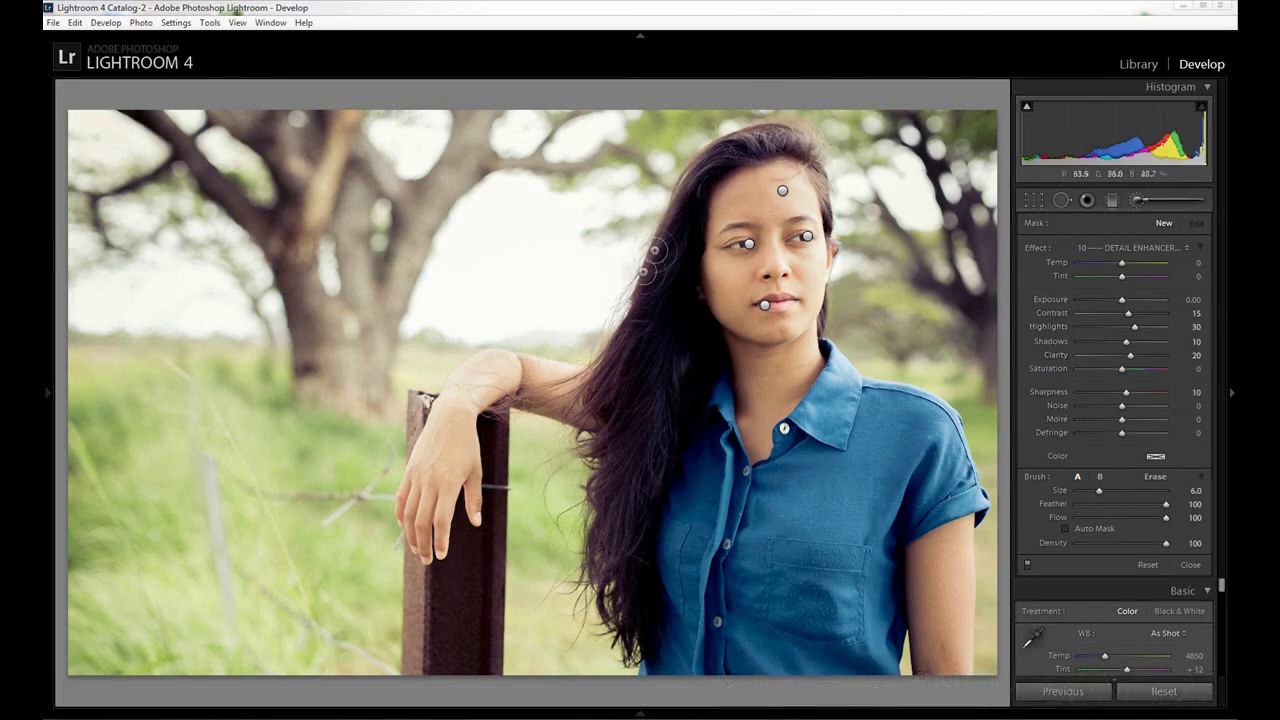
Paint over the hair with a brush size of 2.0 and try a Saturation of −93 on it.
key("bracketleft")
key("bracketleft")
mouse_move(755, 141)
left_mouse_down()
mouse_move(789, 140)
mouse_move(743, 147)
mouse_move(804, 143)
mouse_move(768, 142)
left_mouse_up()
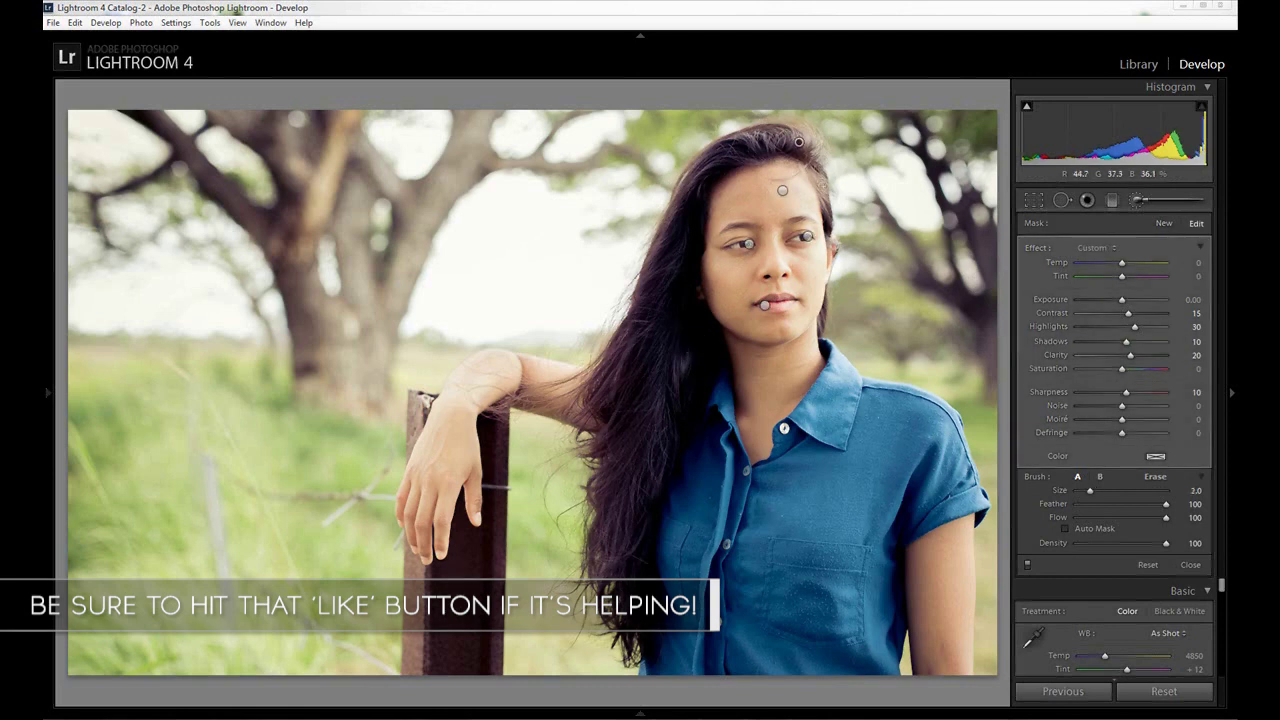
left_click_drag(1121, 369, 1117, 372)
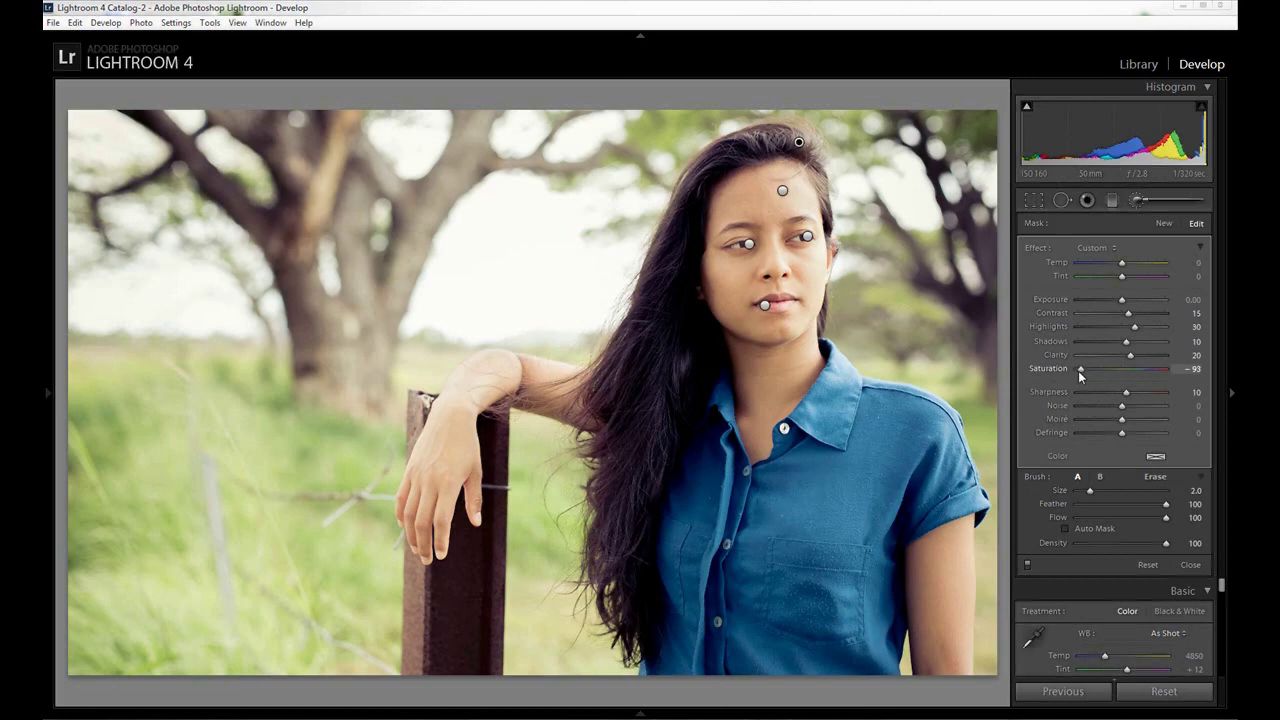
left_click(1140, 202)
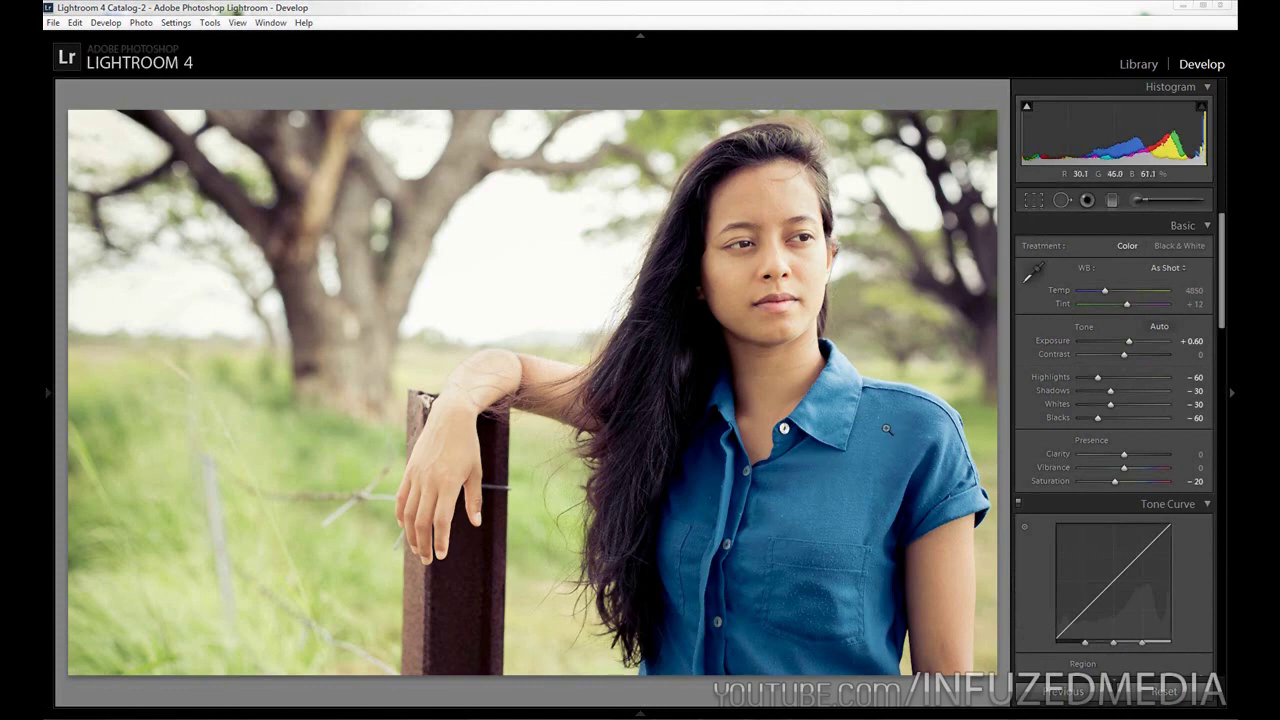
Prepare a new brush adjustment with reset effects and set Exposure to 0.25 and Saturation to −10.
left_click(1136, 201)
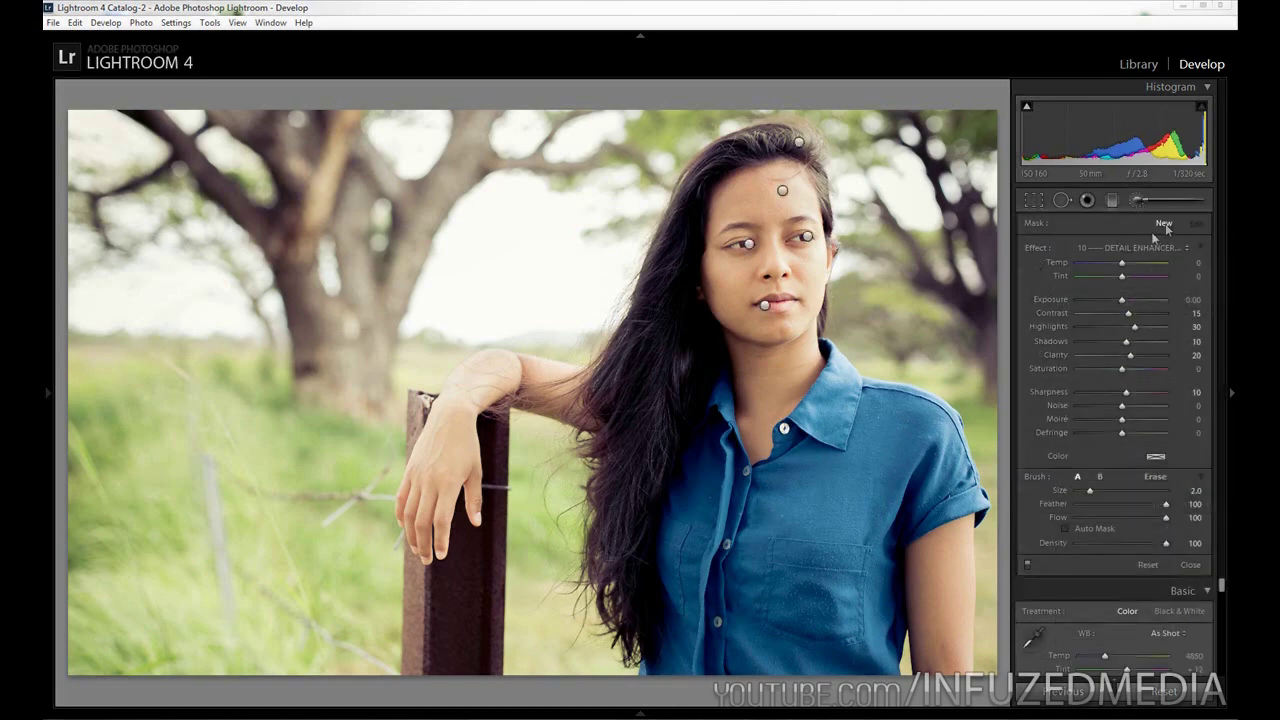
double_click(1036, 247)
left_click(1189, 299)
type(".25")
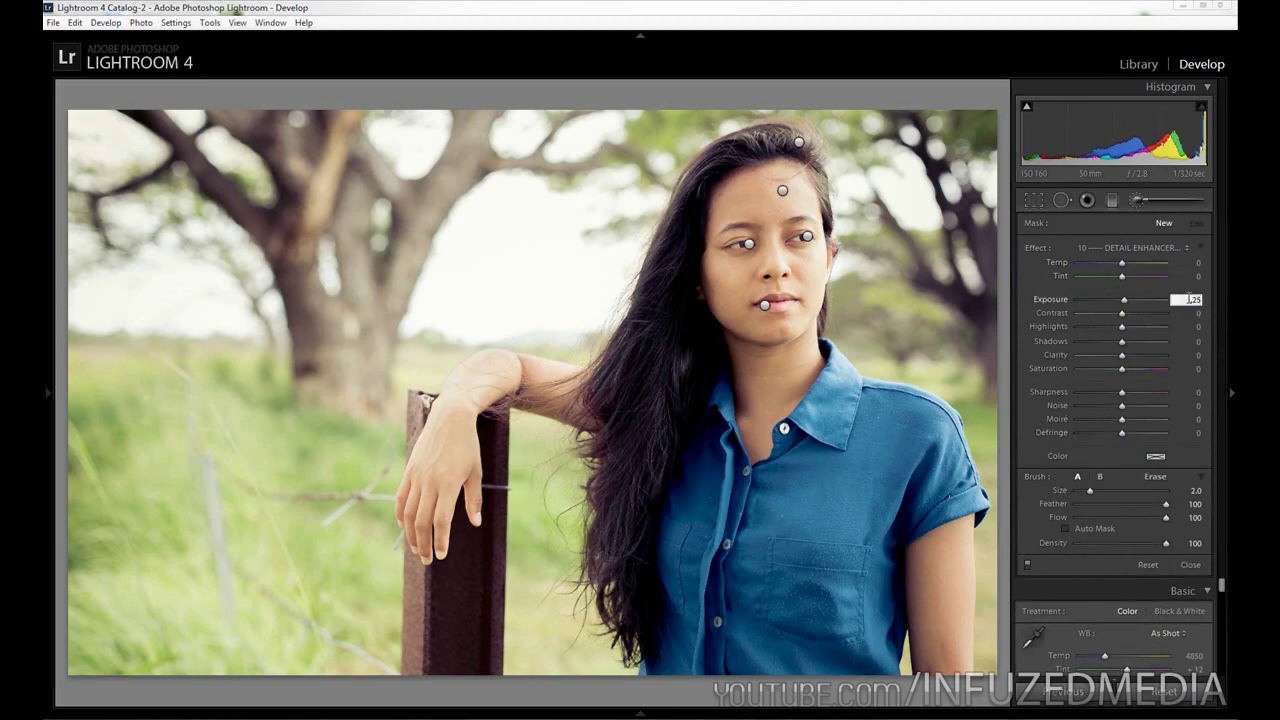
left_click(1196, 368)
type("-10")
key("Return")
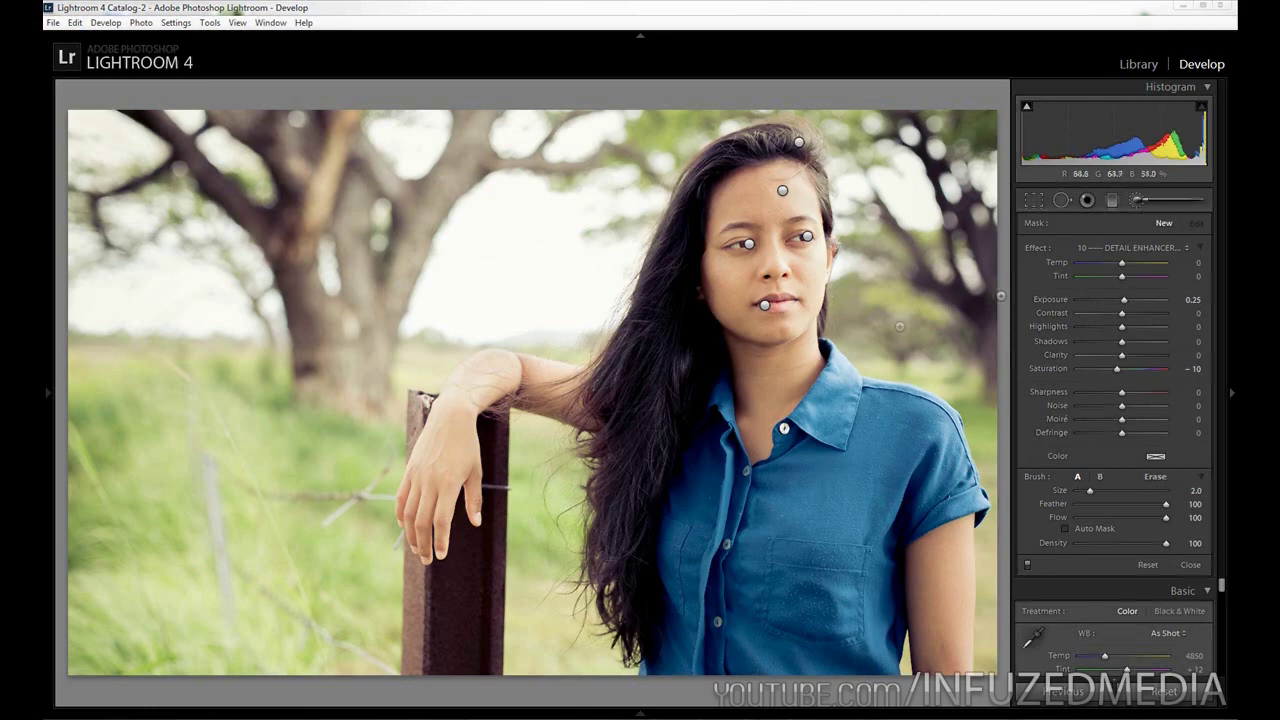
Heal the small dark spot on the lower forehead with a spot size of 17 and return to the full portrait.
left_click(1139, 204)
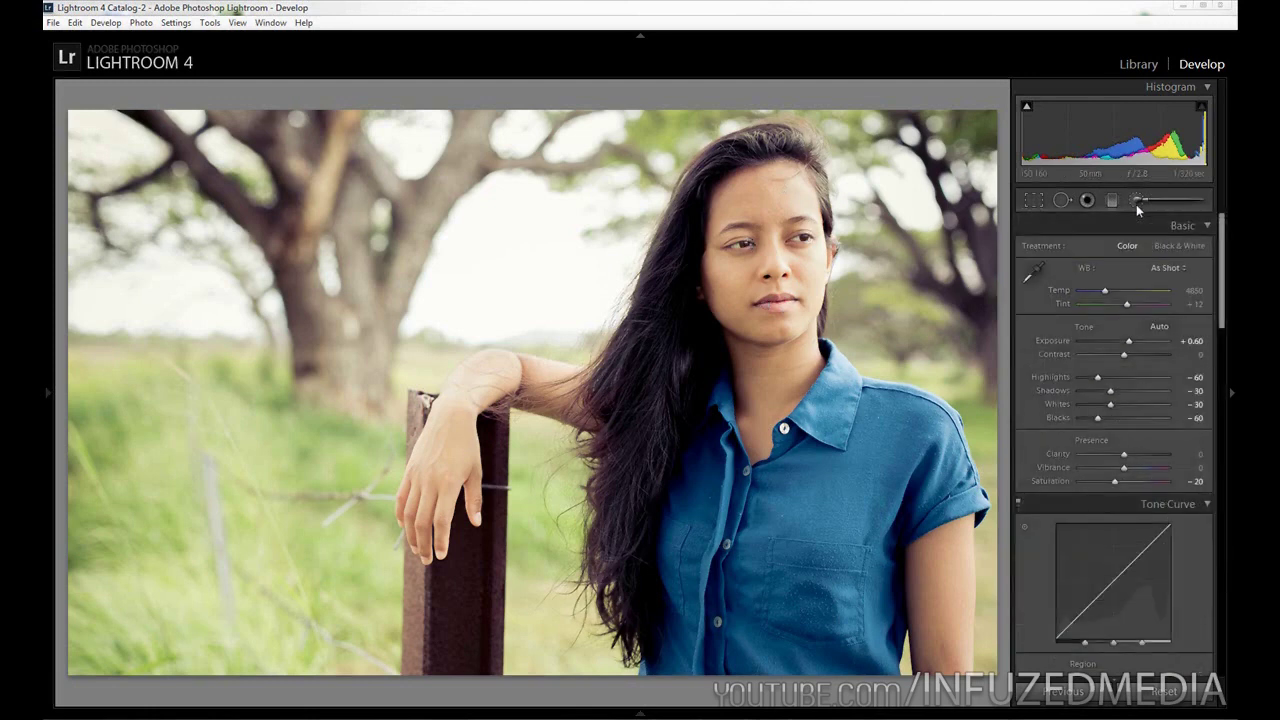
left_click(771, 187)
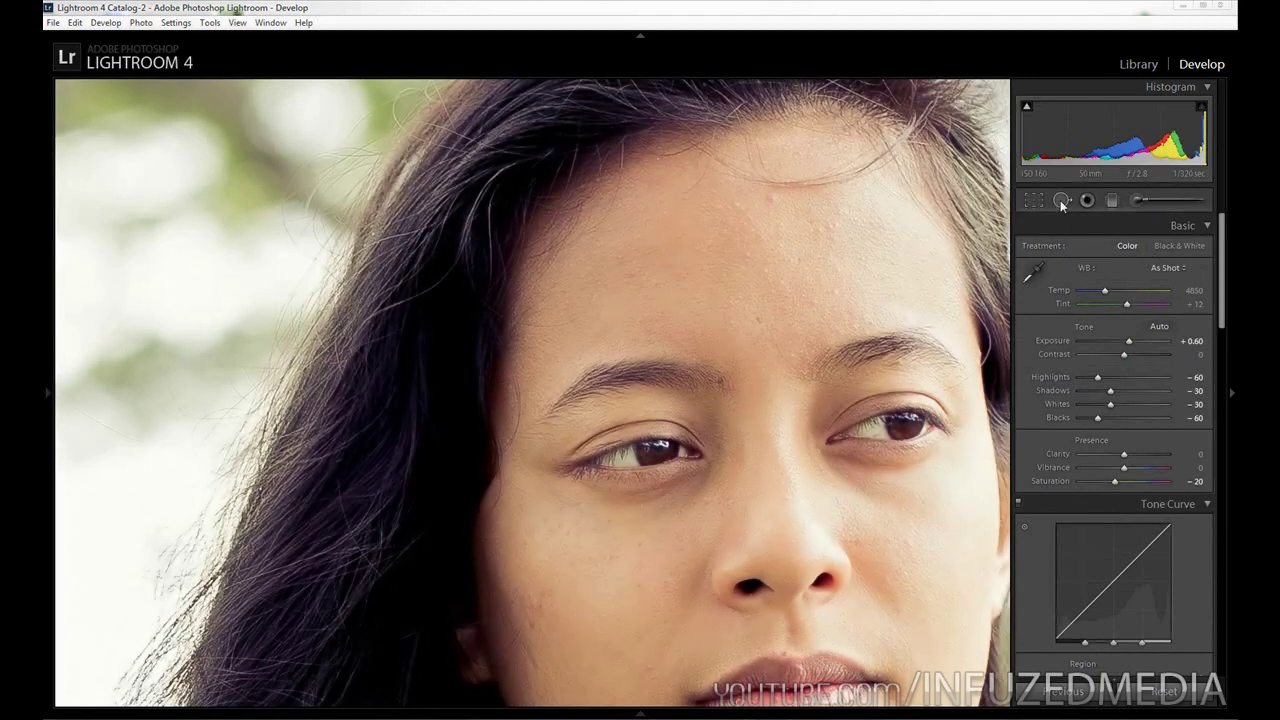
left_click(1061, 201)
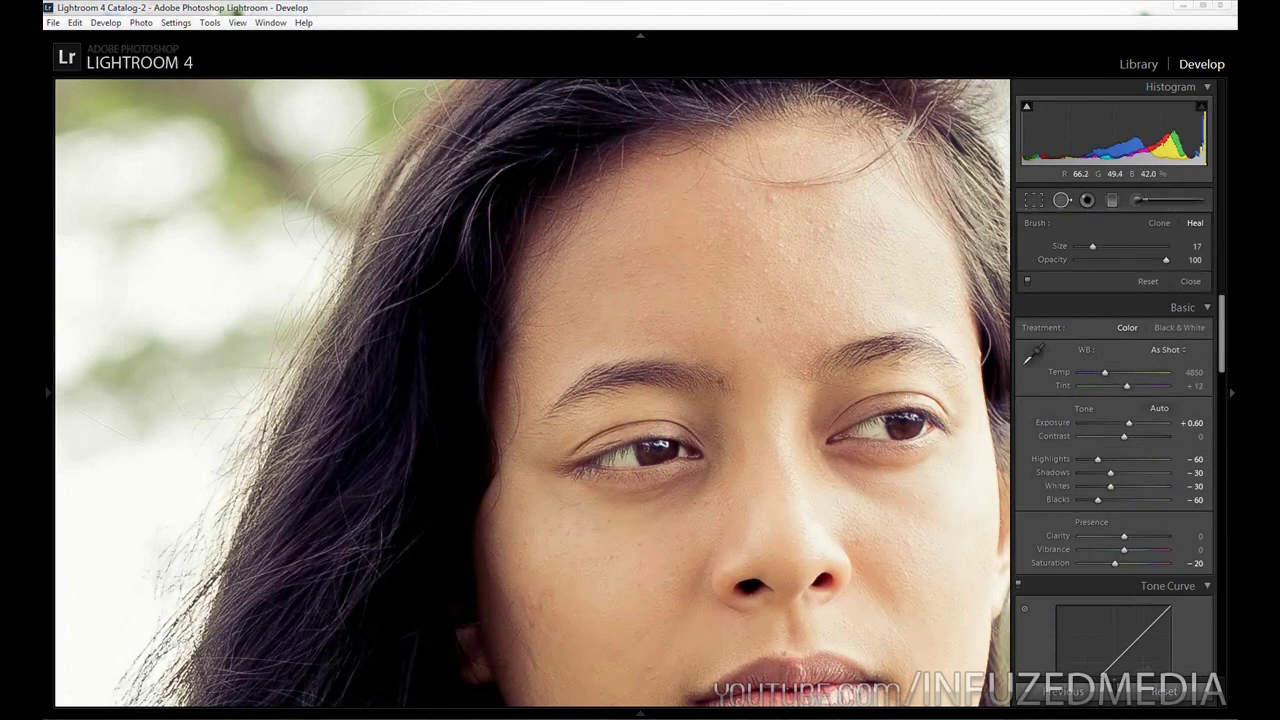
scroll(758, 318, "up", 3)
scroll(774, 200, "down", 2)
left_click(754, 208)
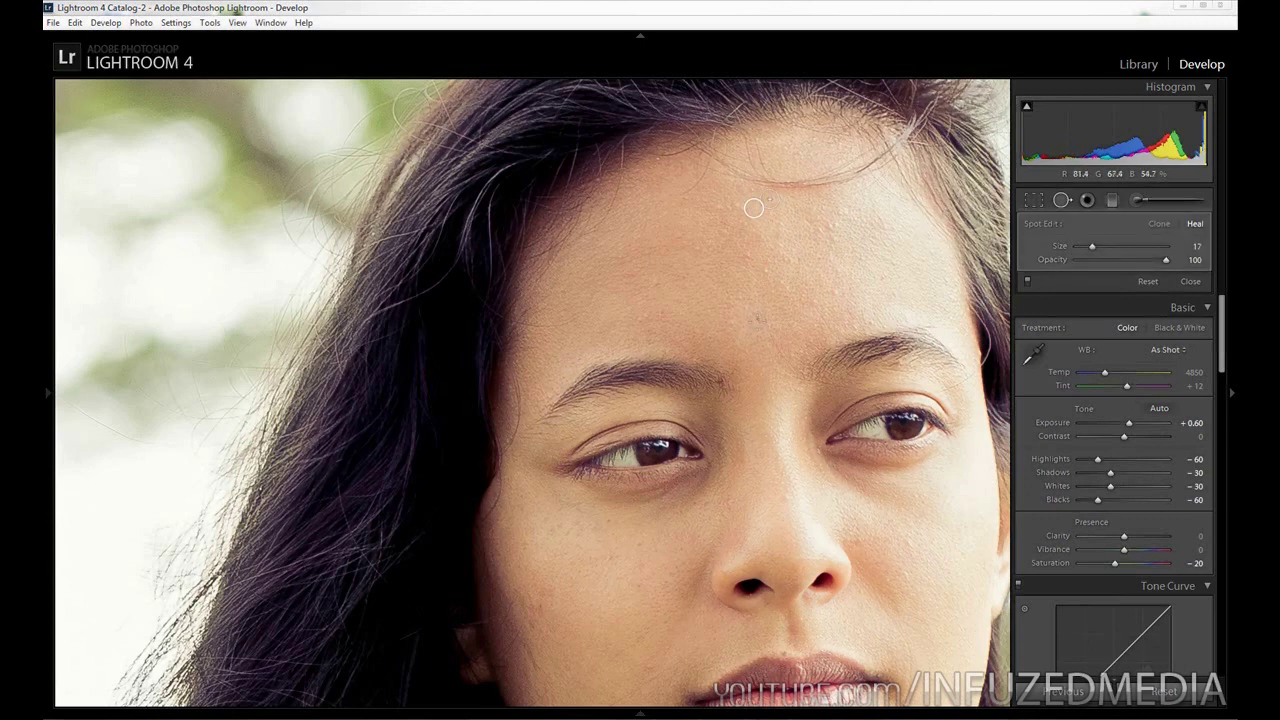
scroll(754, 208, "down", 1)
key("k")
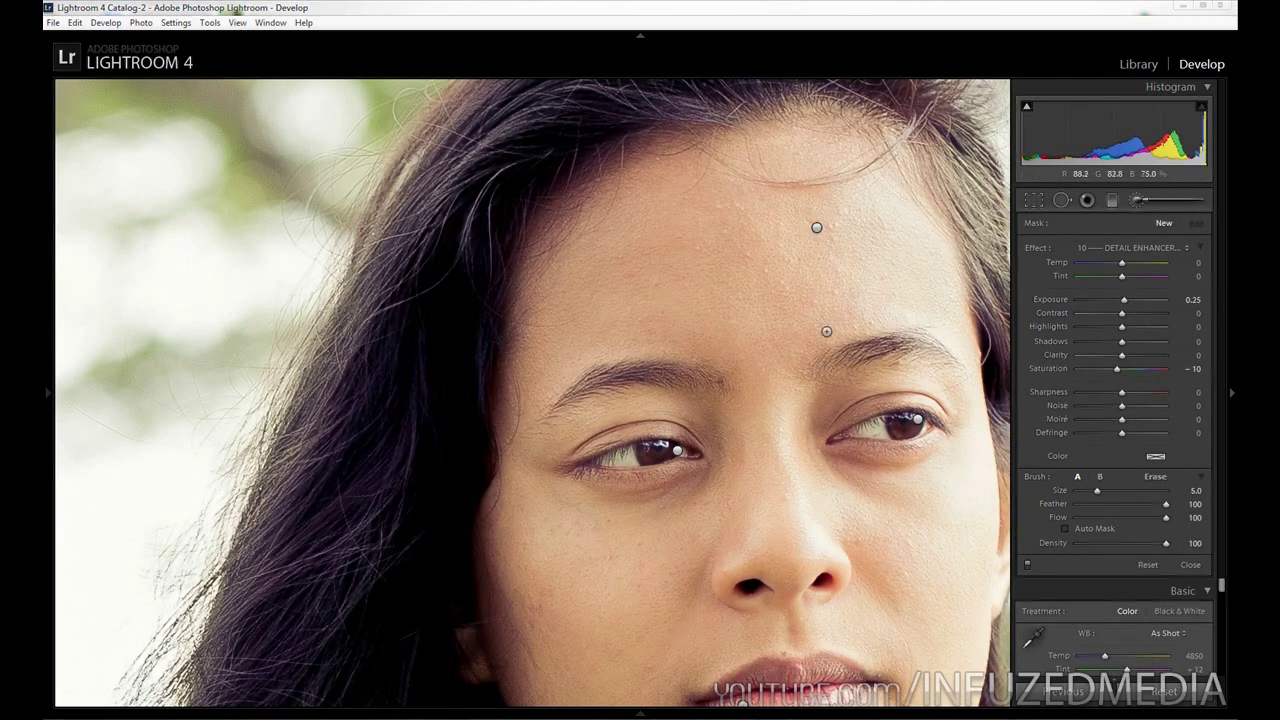
key("[")
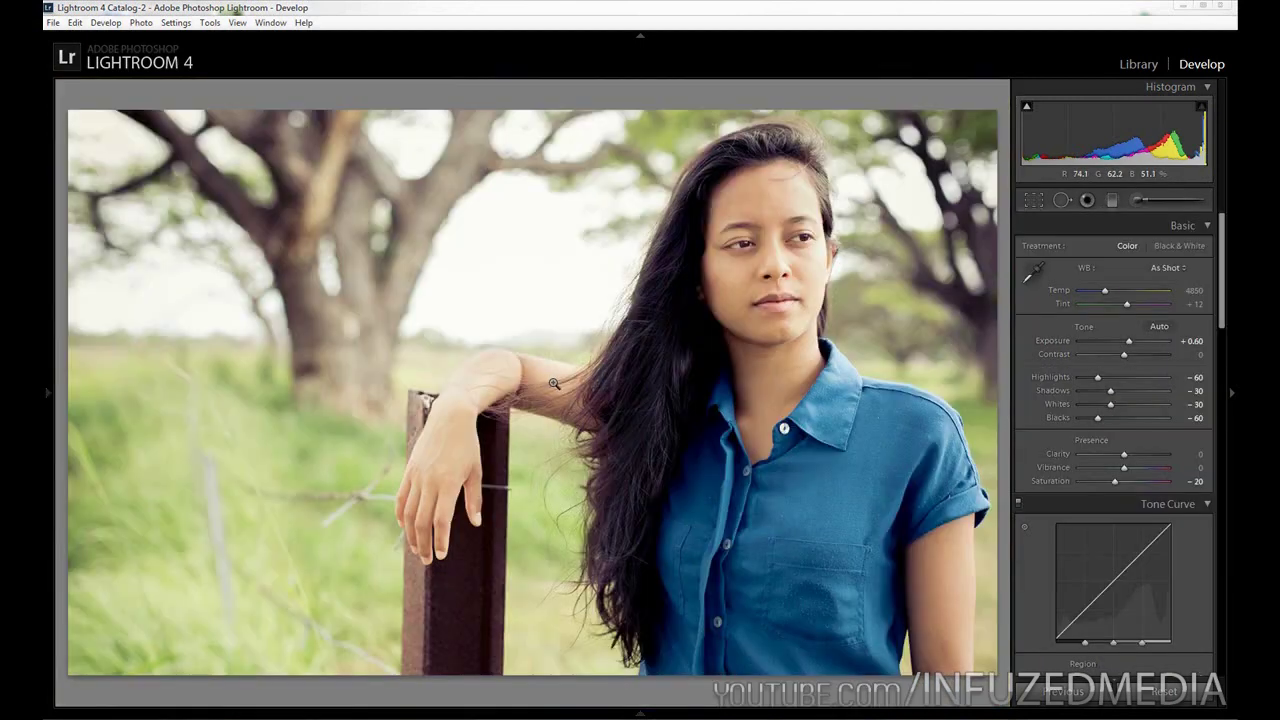